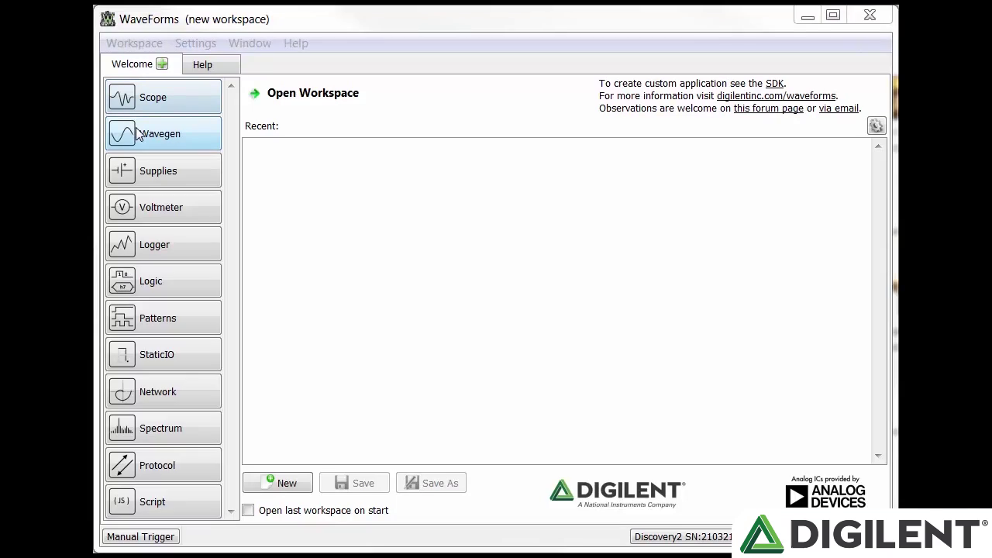
- Open Wavegen 1 from the Welcome tab's instrument list
left_click(160, 133)
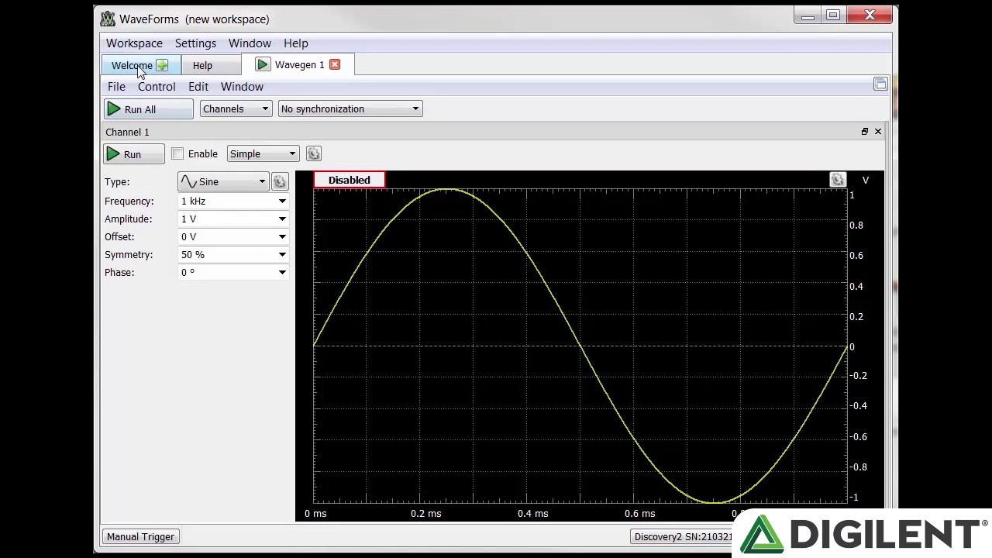
left_click(114, 87)
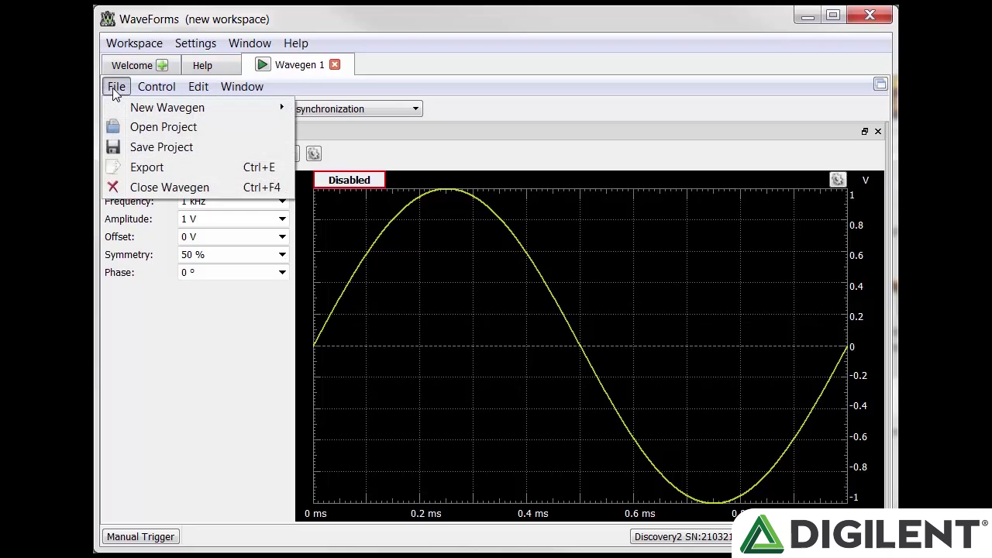
mouse_move(130, 111)
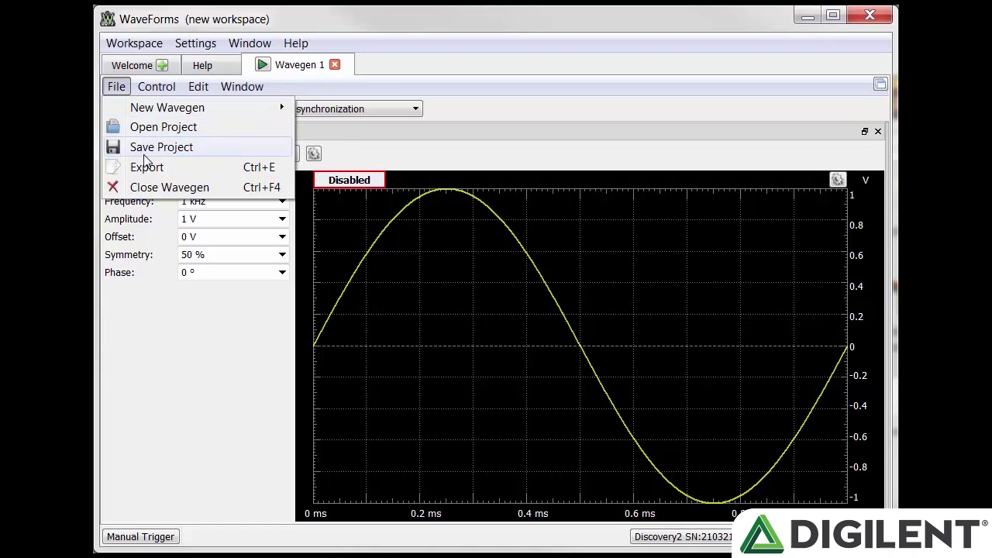
left_click(144, 167)
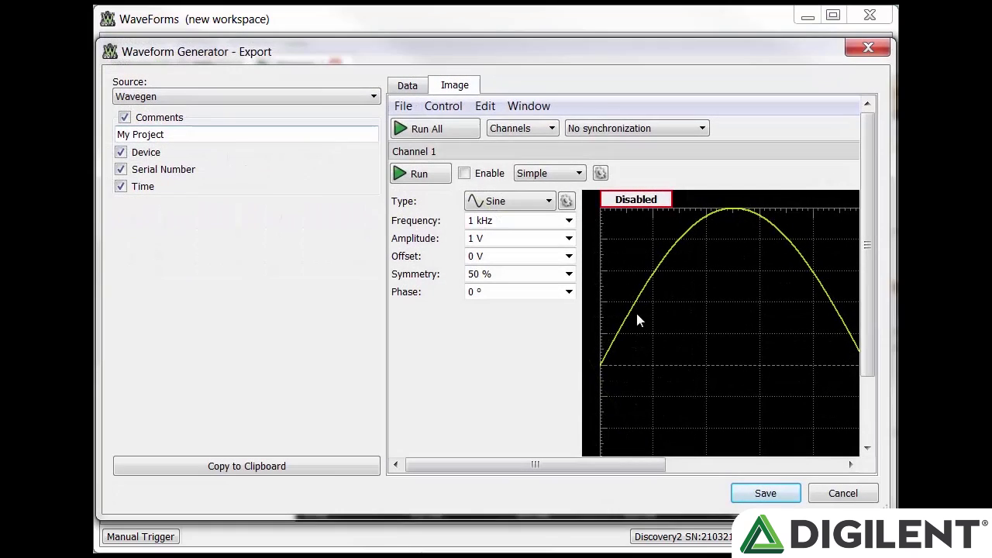
left_click(409, 87)
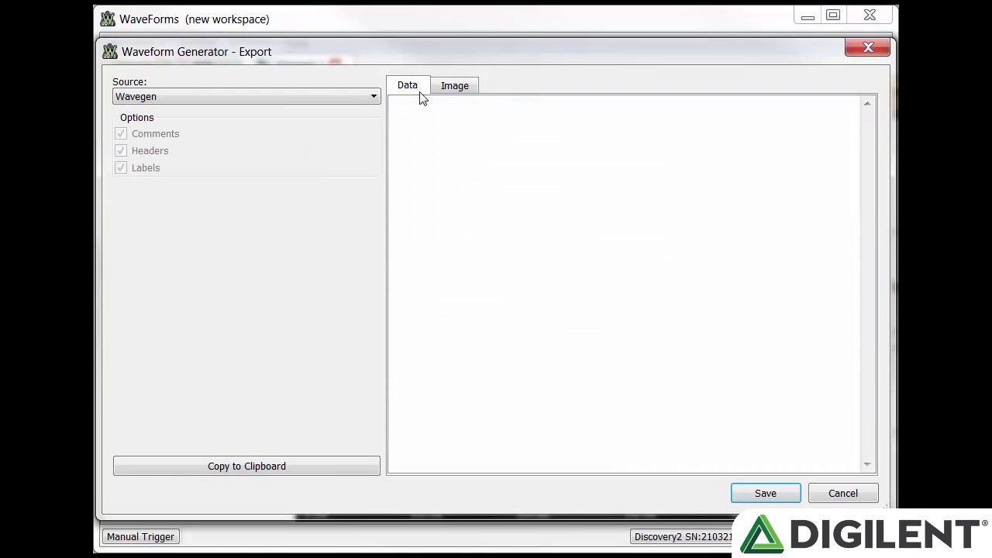
left_click(454, 86)
left_click_drag(538, 464, 810, 464)
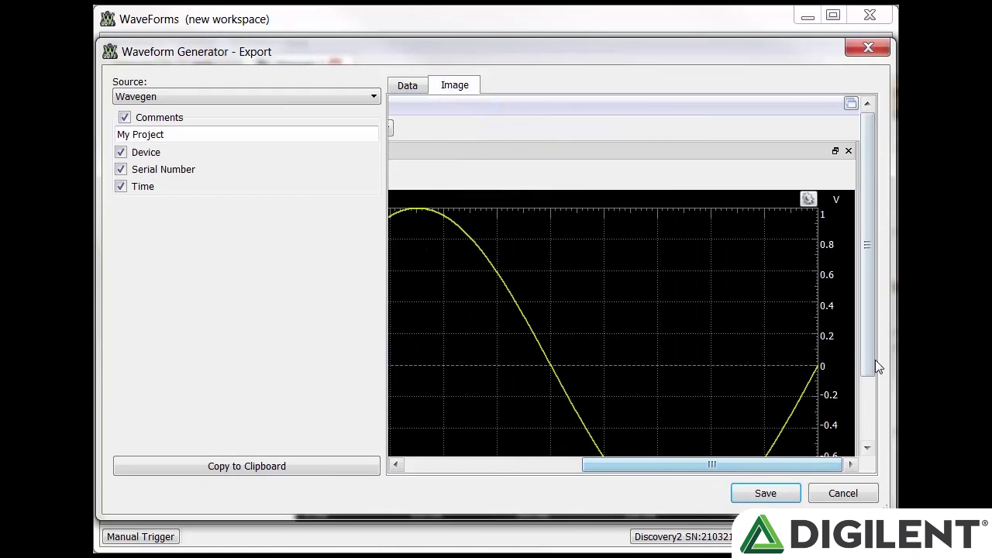
left_click_drag(873, 360, 834, 488)
left_click(833, 490)
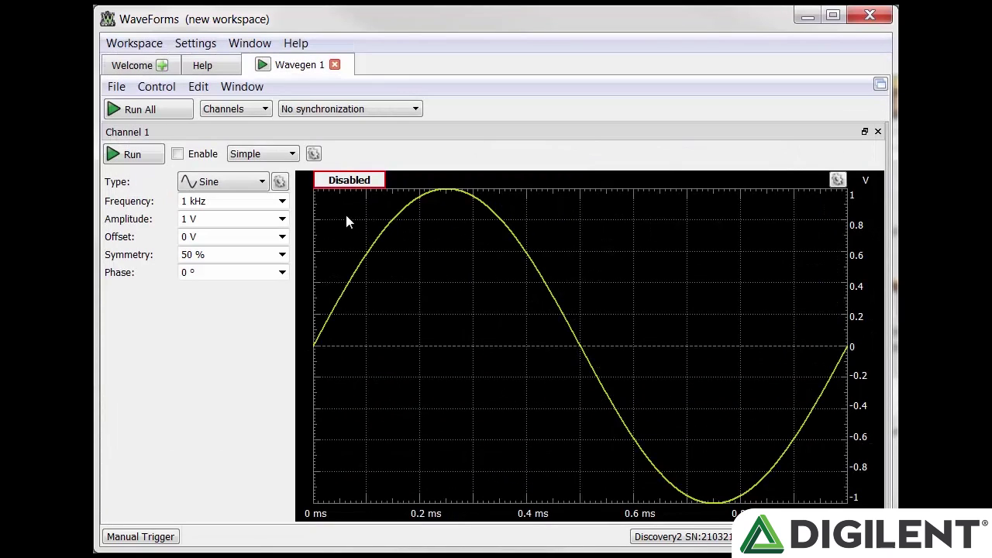
- Run all generator channels from the Control menu, then stop them all
left_click(153, 87)
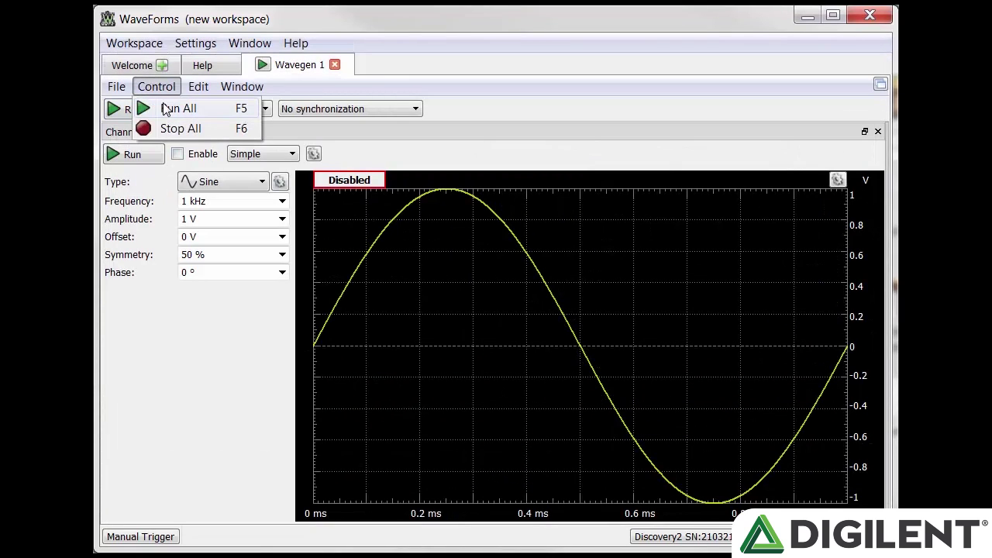
left_click(166, 108)
left_click(167, 89)
left_click(147, 126)
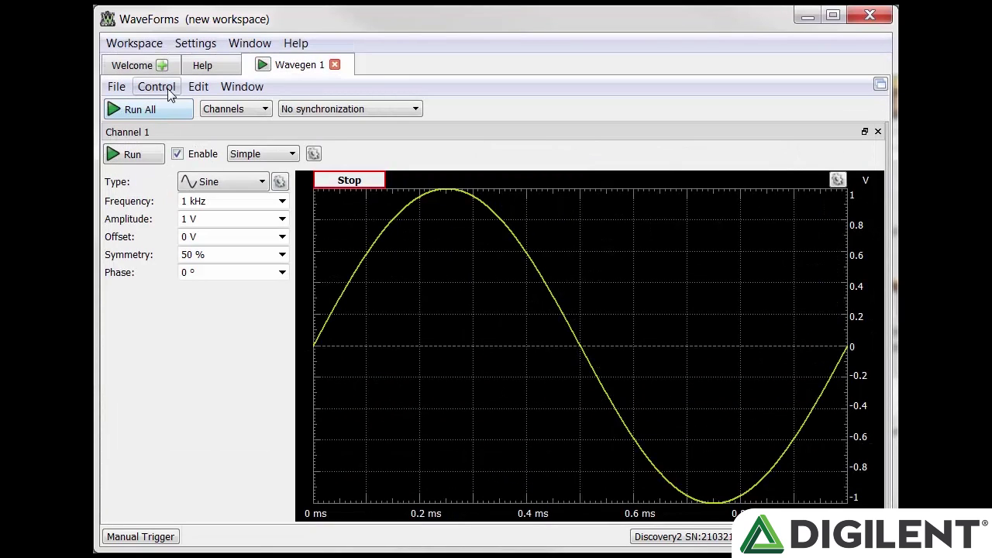
- Copy Channel 1's configuration to Channel 2, then swap the two channels' configurations
left_click(195, 89)
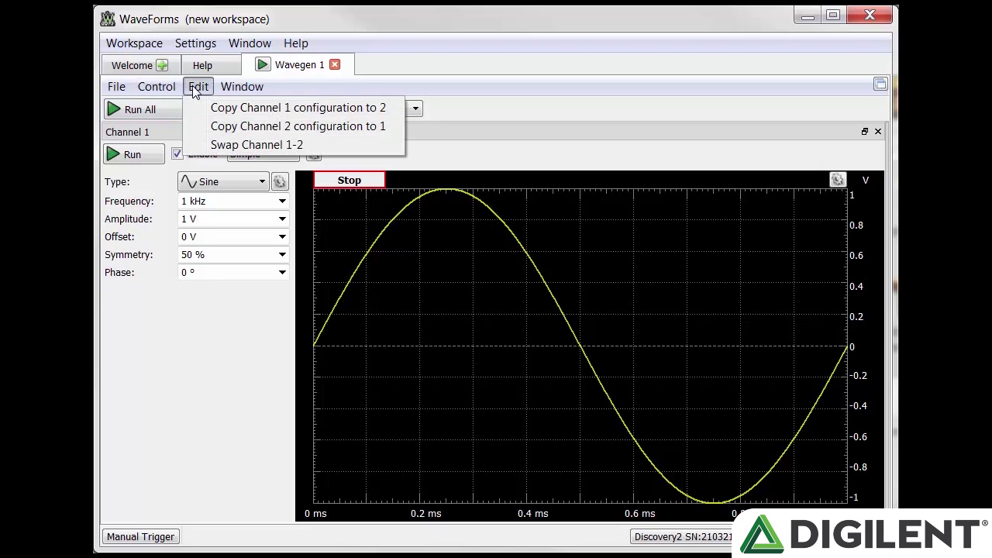
left_click(220, 114)
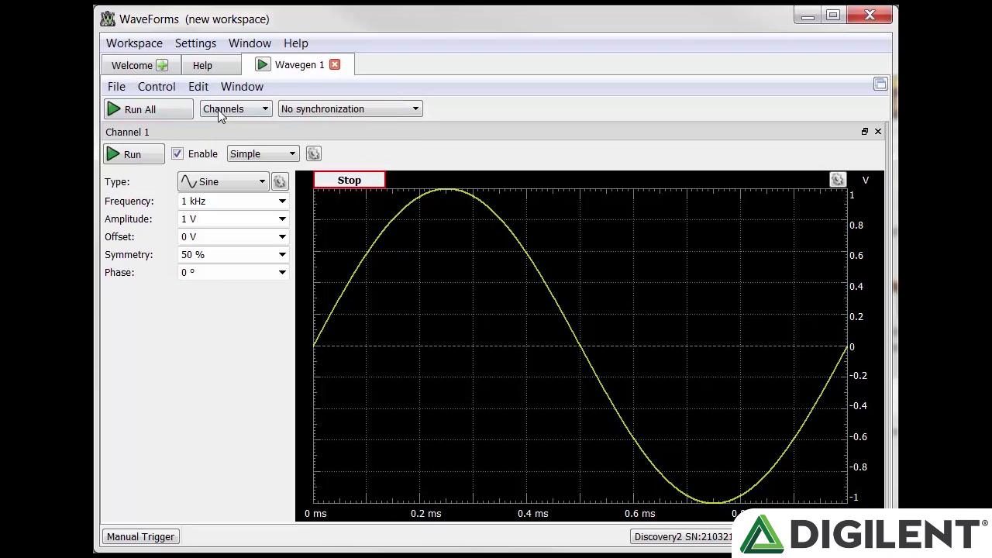
left_click(195, 88)
left_click(216, 146)
left_click(198, 90)
left_click(202, 93)
- Visit the WaveForms welcome page, return to Wavegen 1, then run and stop the generator
left_click(235, 89)
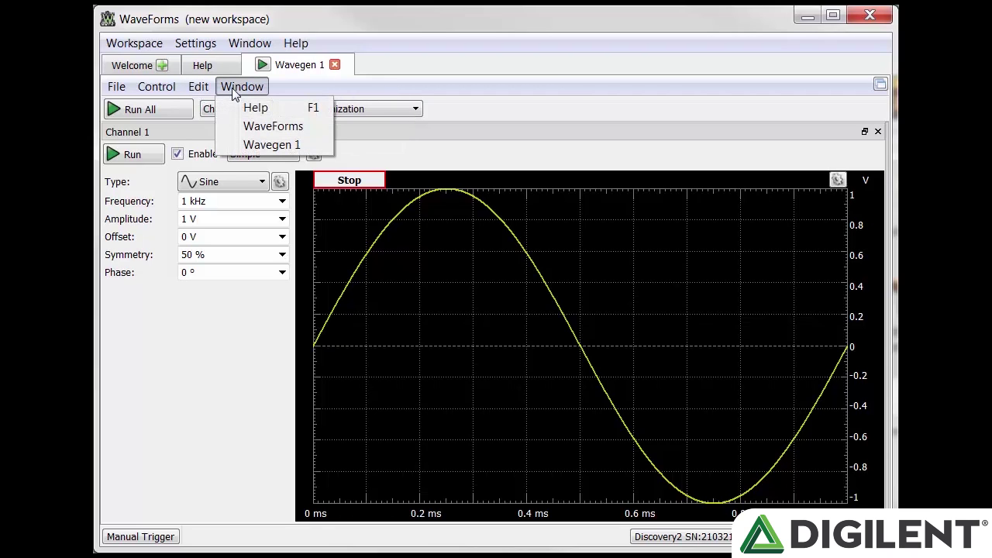
left_click(267, 126)
left_click(291, 70)
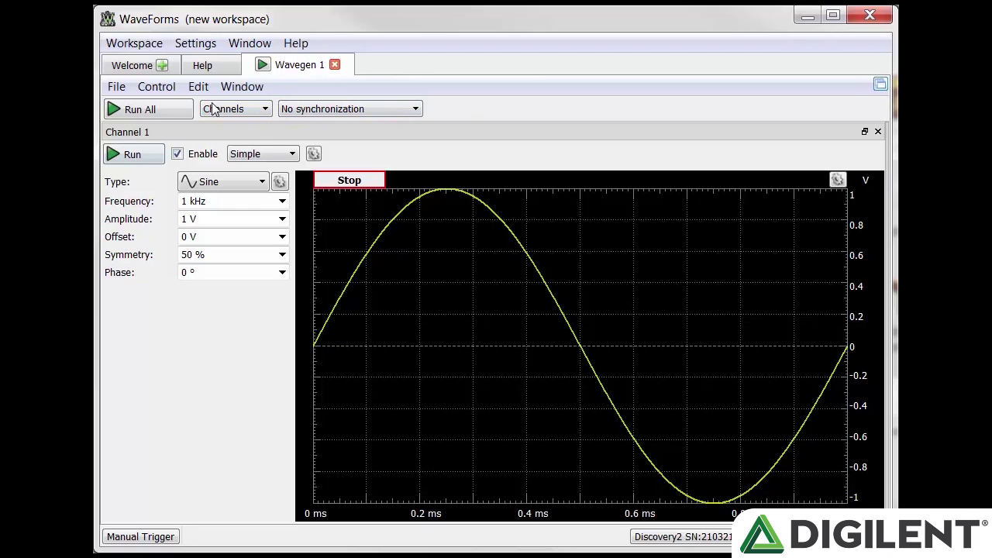
left_click(172, 104)
left_click(171, 103)
- Show Channel 2 alongside Channel 1, briefly hiding and re-showing Channel 1
left_click(221, 112)
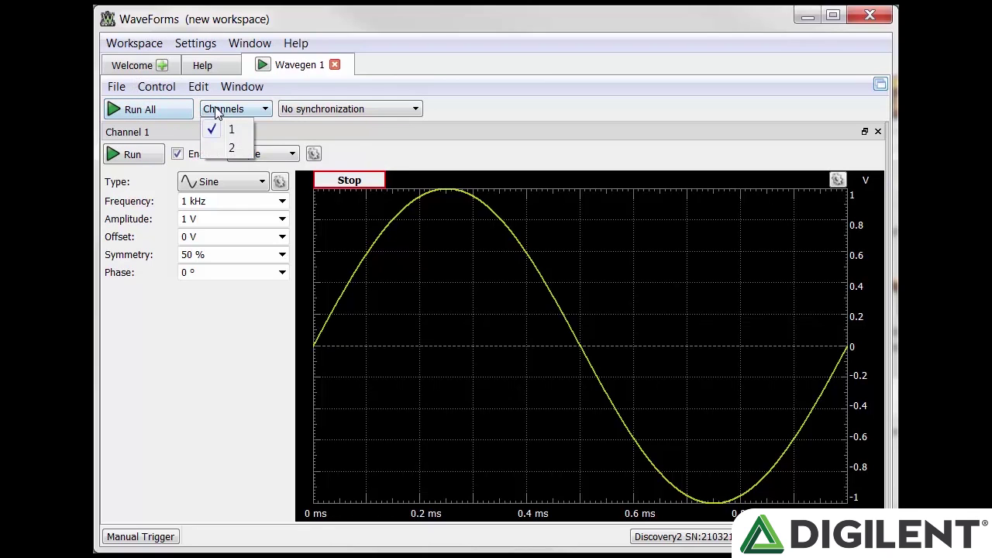
left_click(229, 146)
left_click(236, 114)
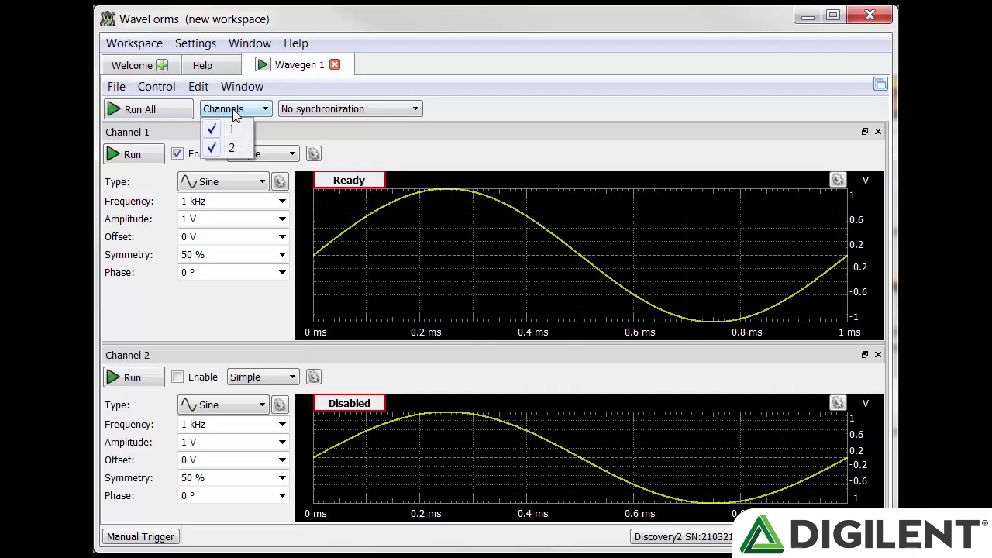
left_click(232, 128)
left_click(232, 128)
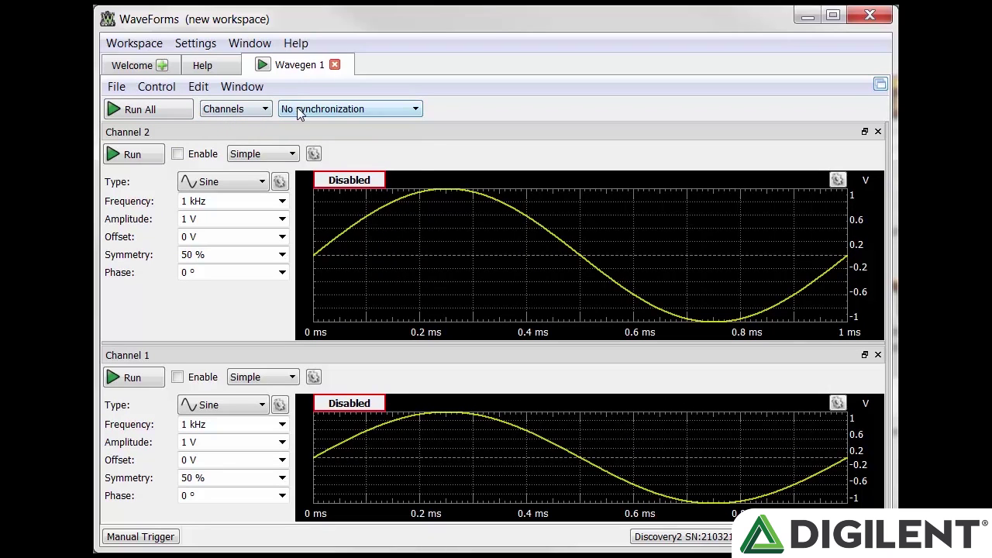
- Browse the synchronization mode choices and reopen the list to pick a mode
left_click(298, 111)
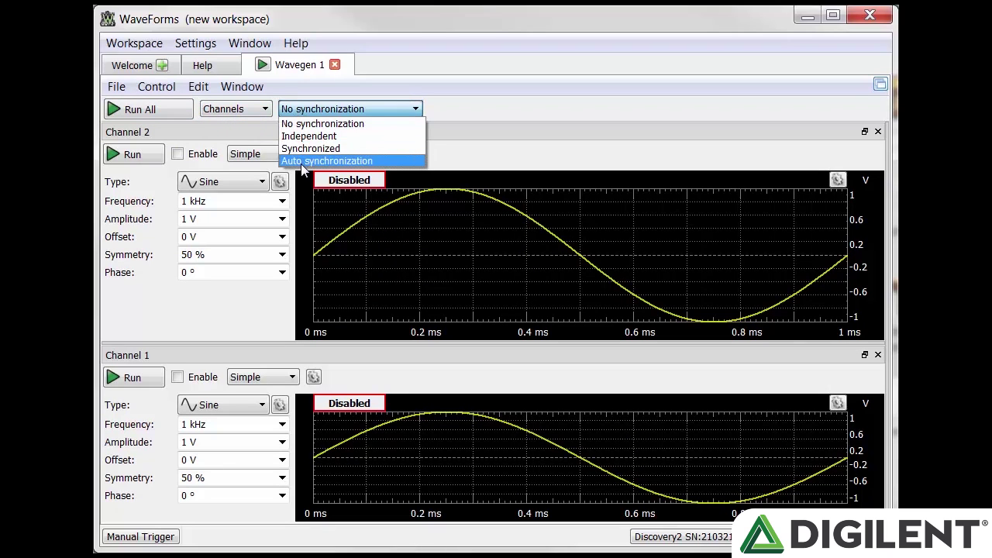
left_click(316, 123)
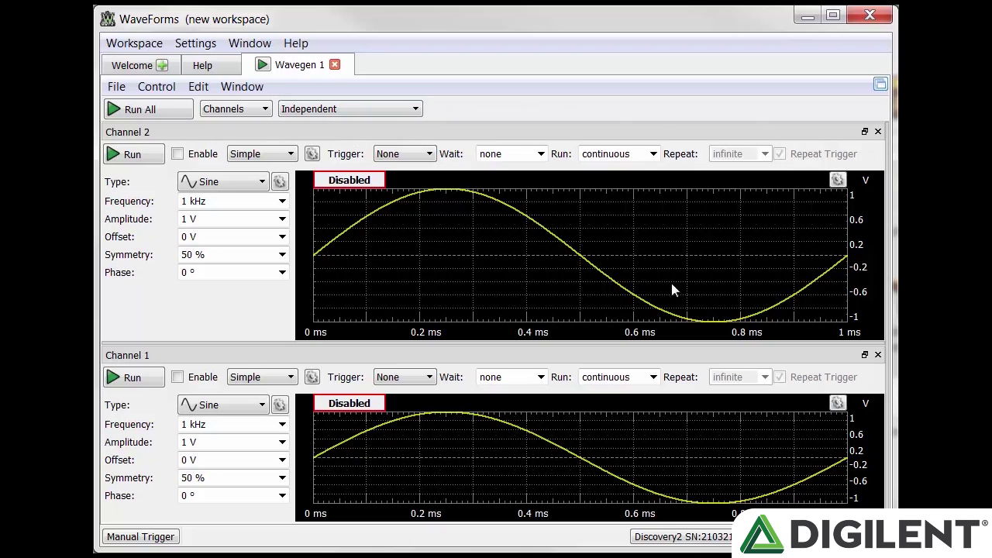
left_click(349, 110)
left_click(338, 147)
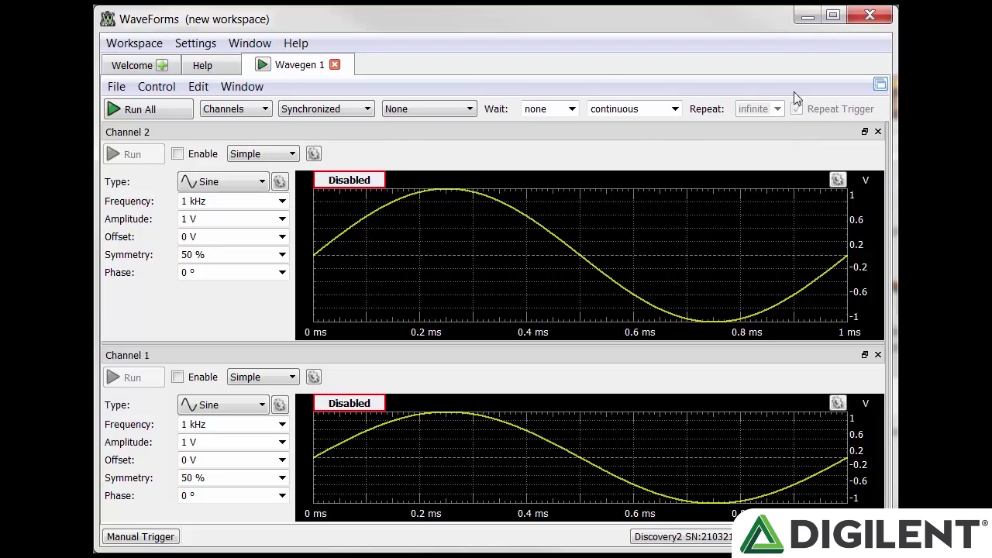
left_click(349, 109)
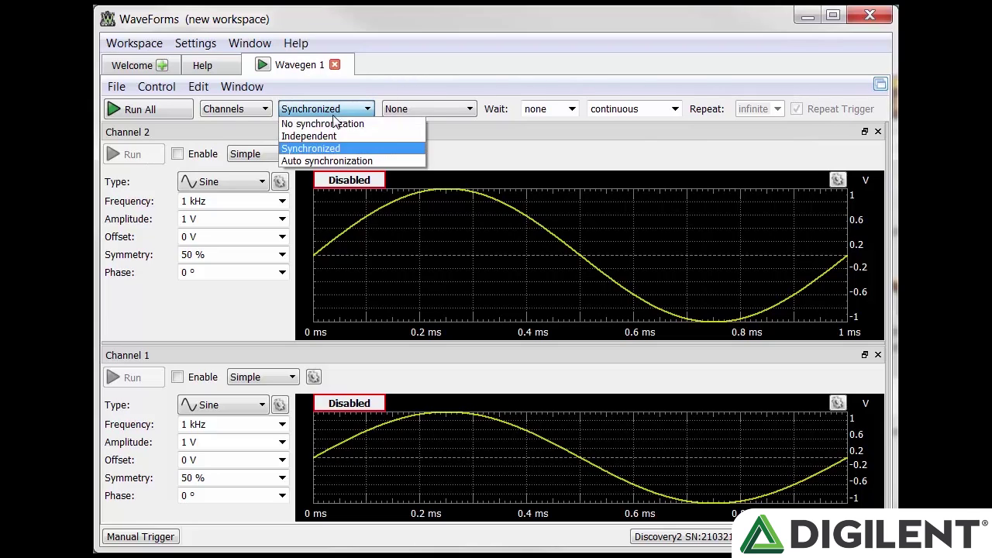
left_click(329, 161)
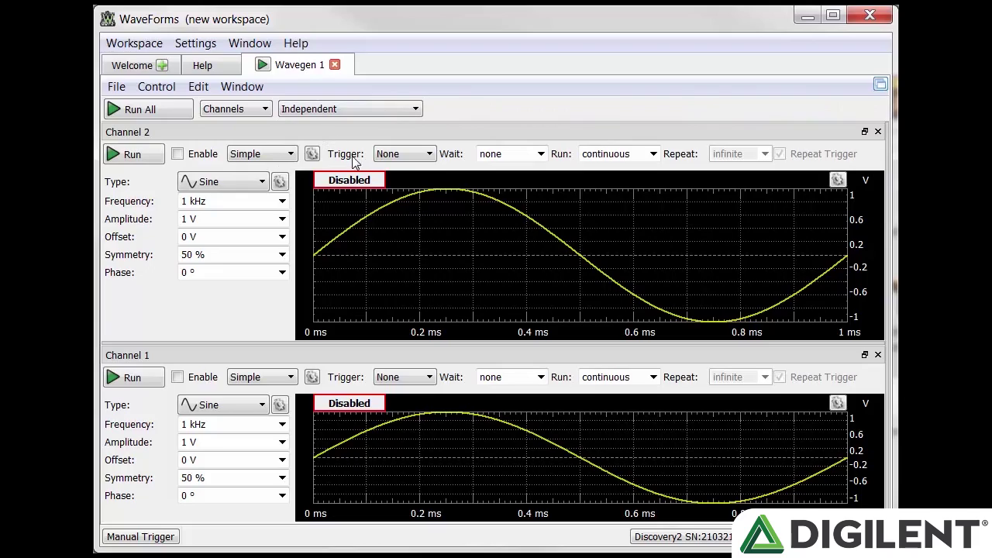
left_click(406, 155)
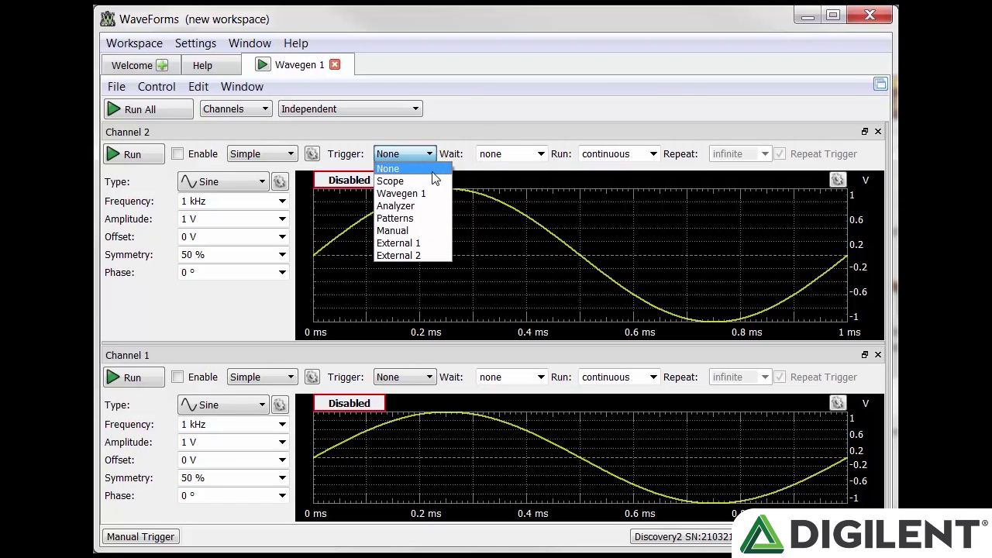
- Set Channel 2's trigger to Manual and fire two manual triggers
left_click(419, 230)
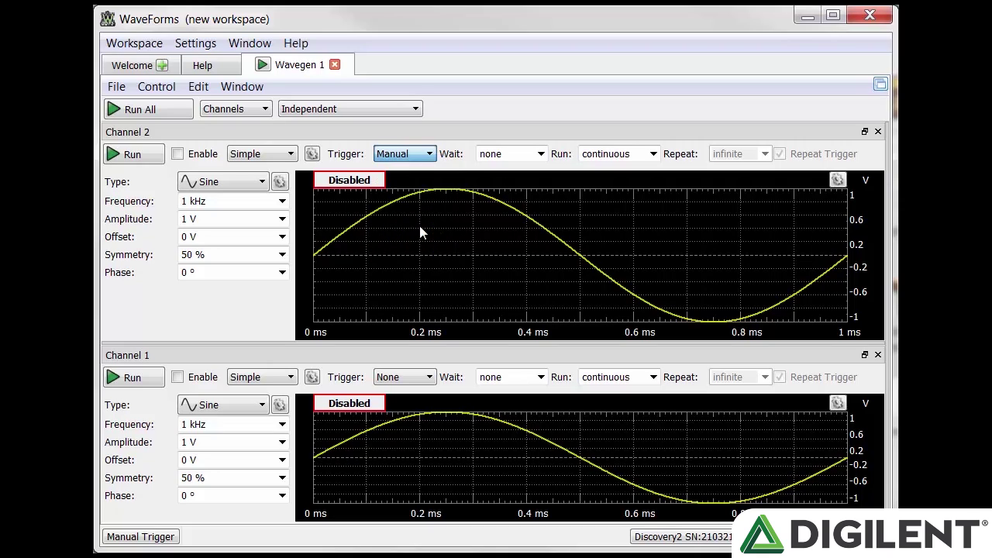
left_click(139, 539)
left_click(139, 539)
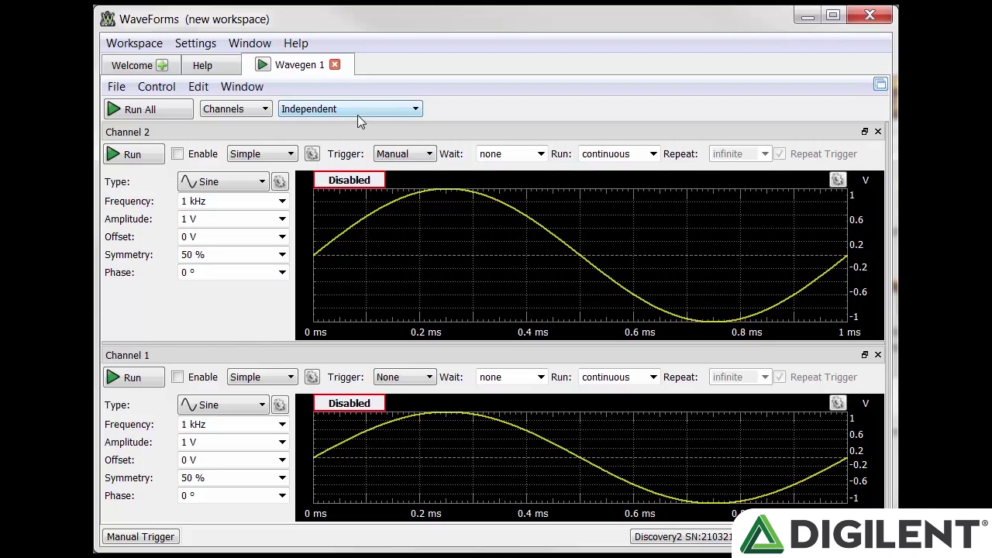
- Set Channel 2's run duration to 24 hr after checking its wait choices, then browse repeat counts
left_click(540, 154)
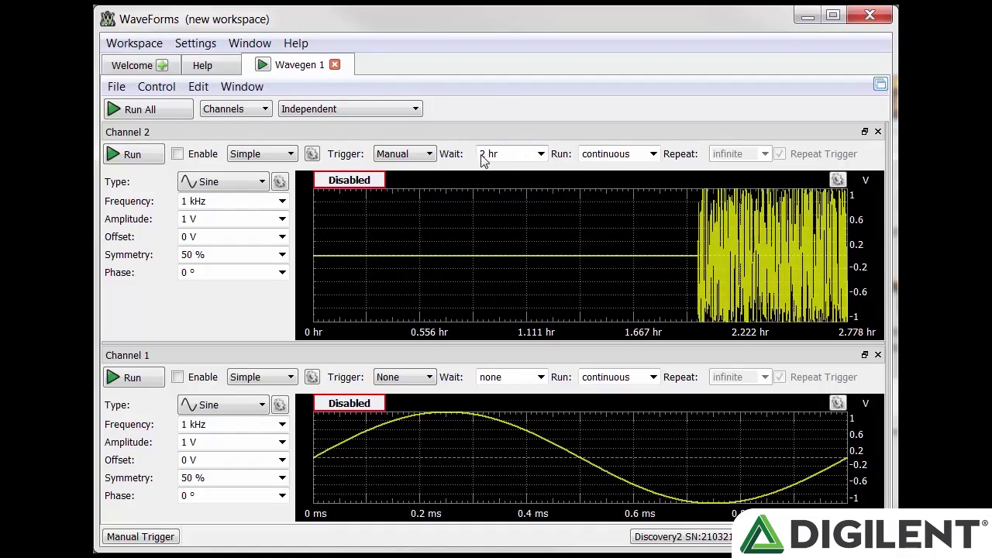
left_click(652, 154)
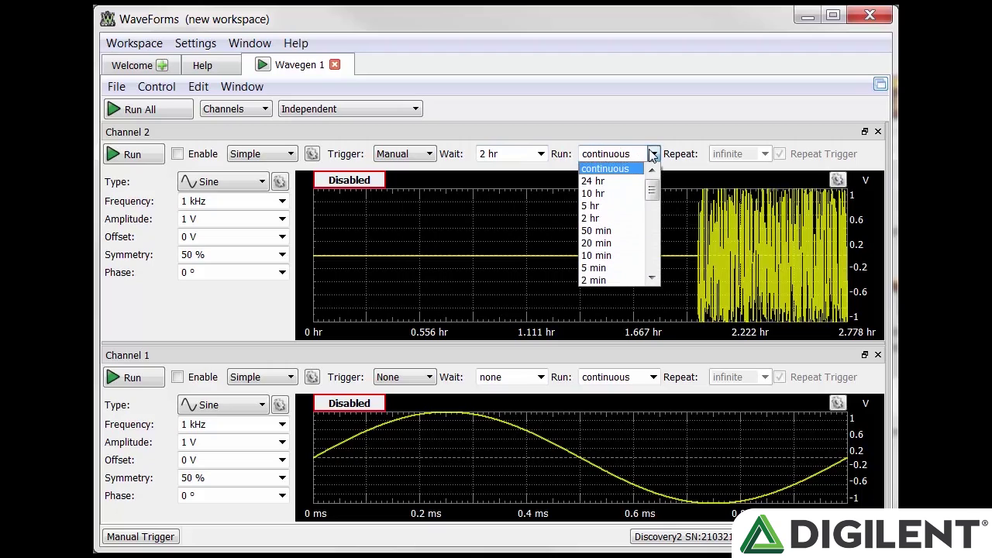
left_click(767, 158)
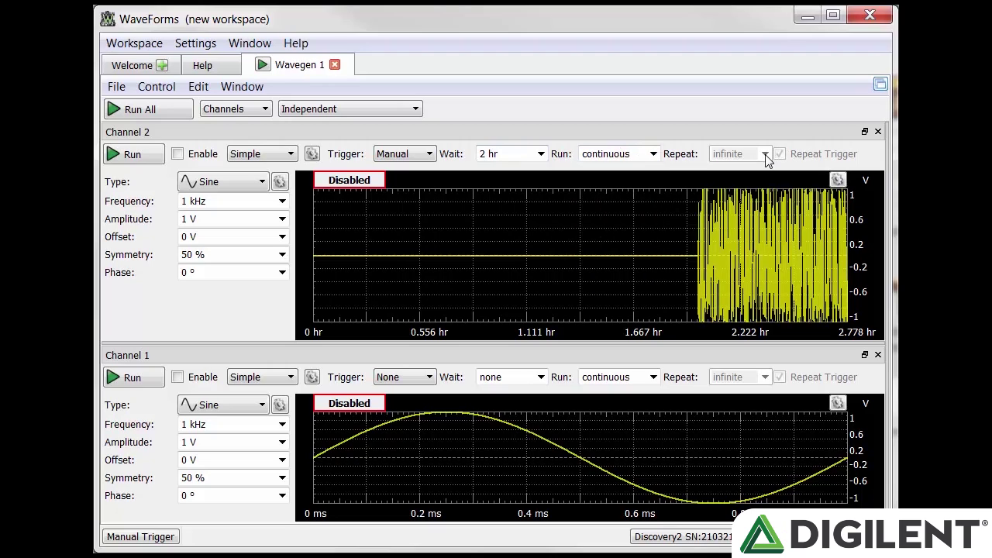
left_click(653, 153)
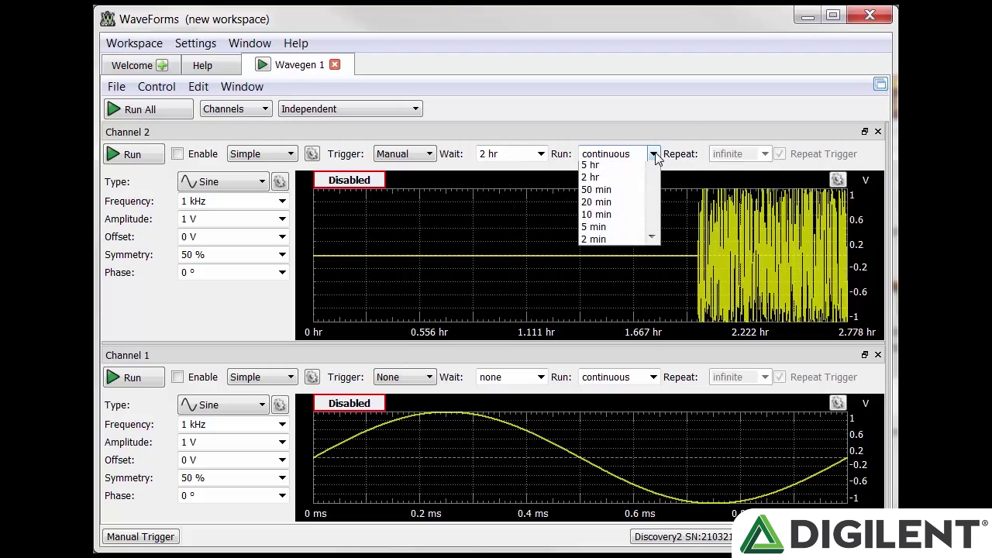
left_click(632, 182)
left_click(765, 153)
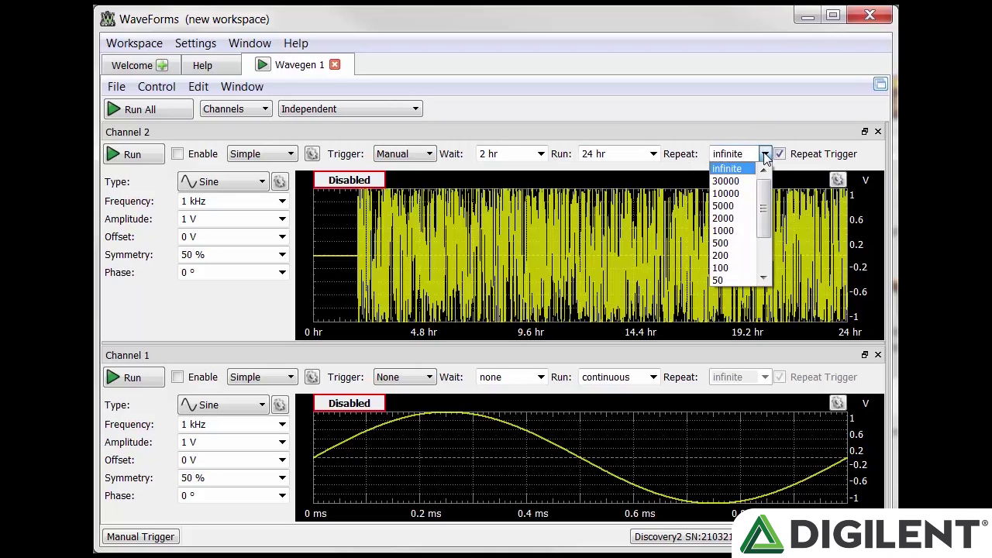
left_click_drag(762, 203, 761, 178)
scroll(762, 194, "down", 2)
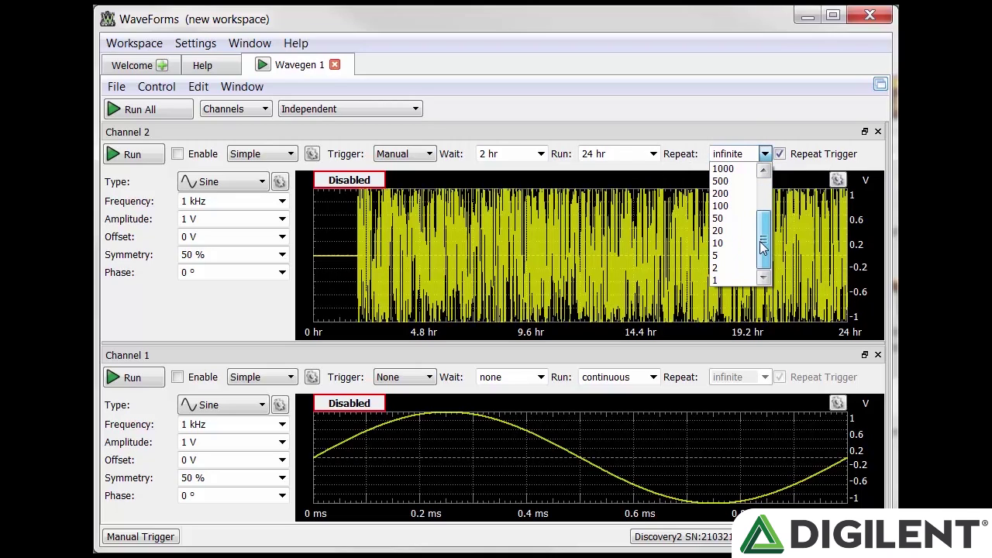
- Keep repeat at infinite, detach Wavegen 1 into its own window, and drag it aside to reveal Scope 1
left_click(765, 153)
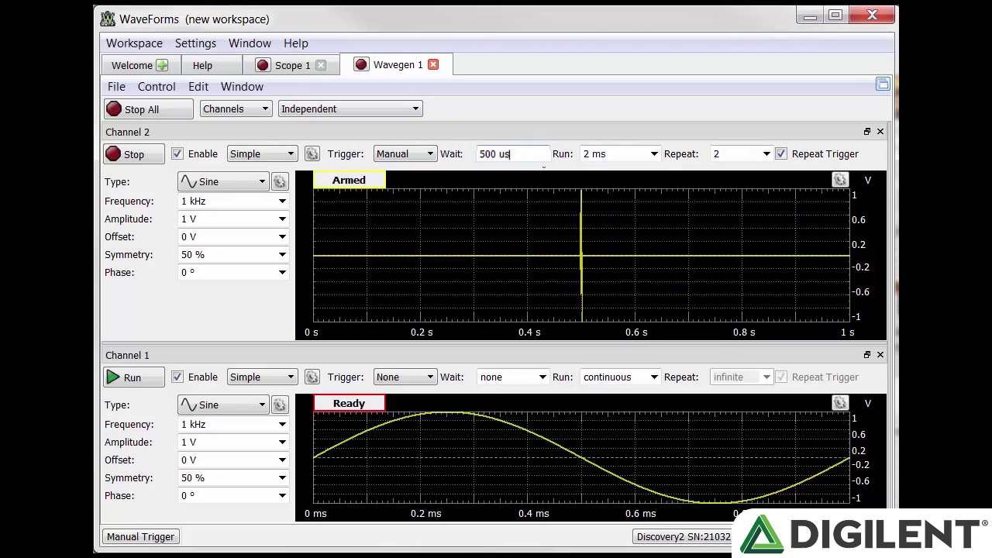
left_click(883, 84)
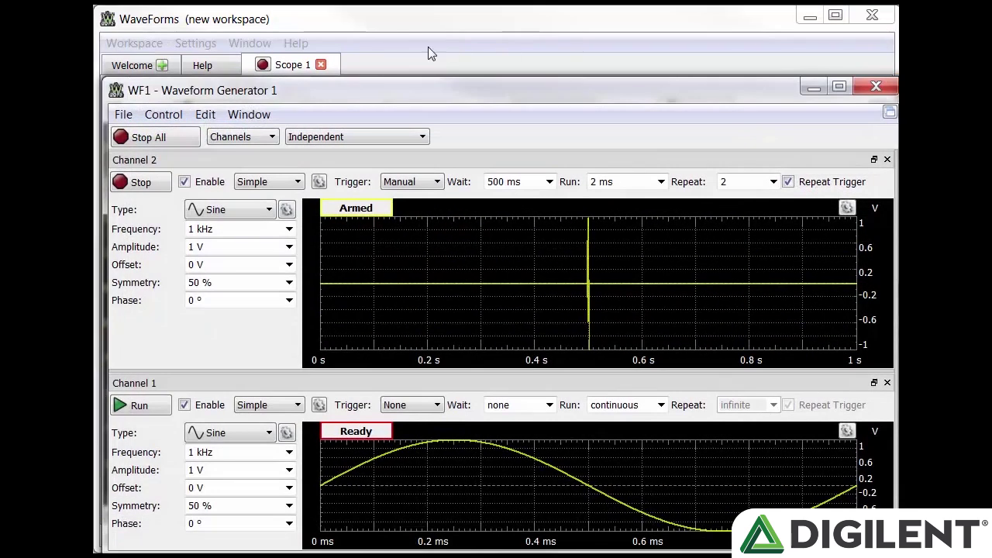
left_click_drag(387, 91, 991, 97)
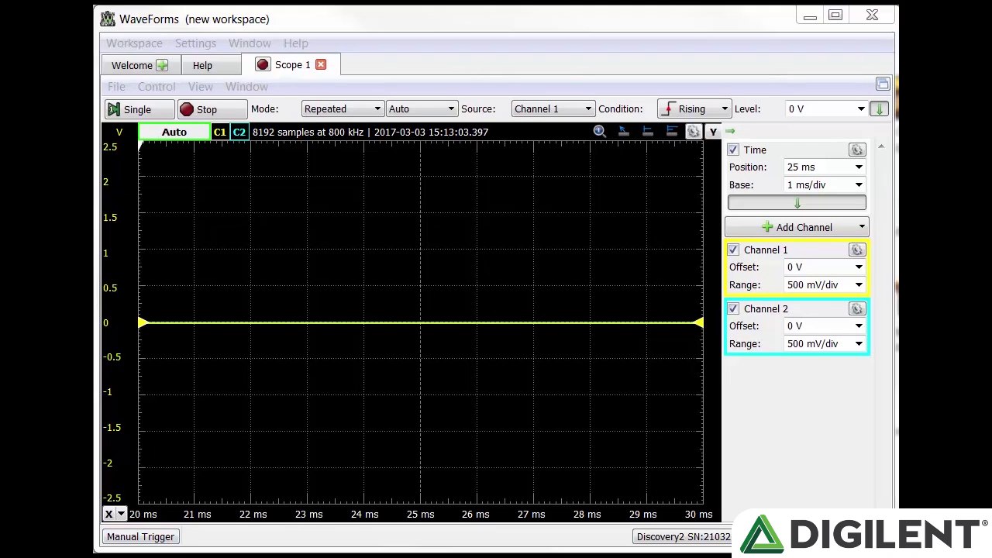
- Fire three manual triggers to capture sine bursts in Scope 1
left_click(143, 536)
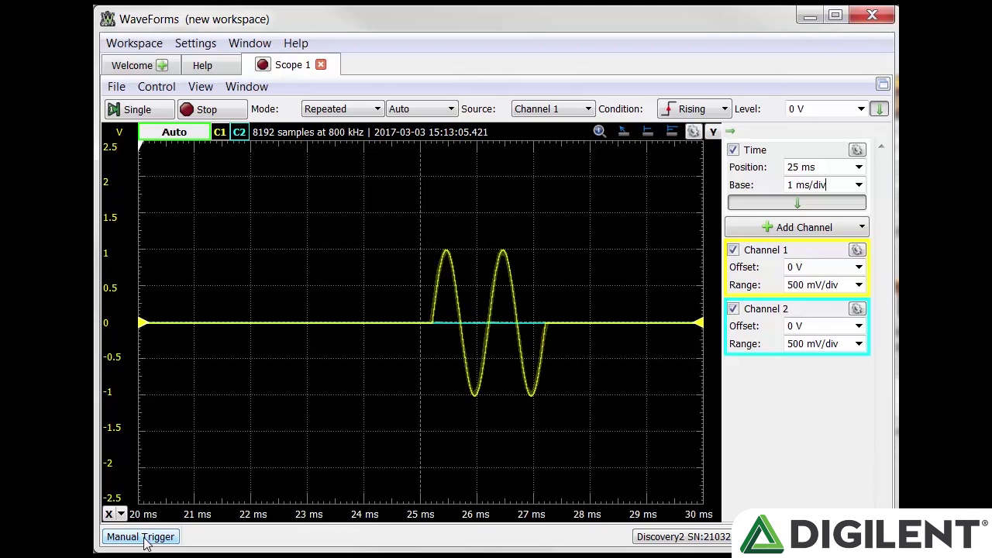
left_click(143, 536)
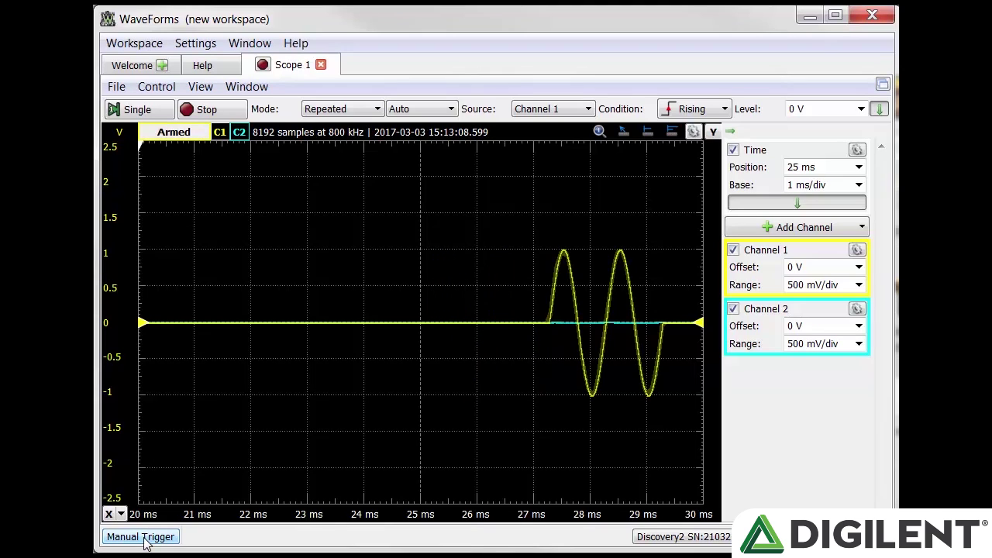
left_click(142, 536)
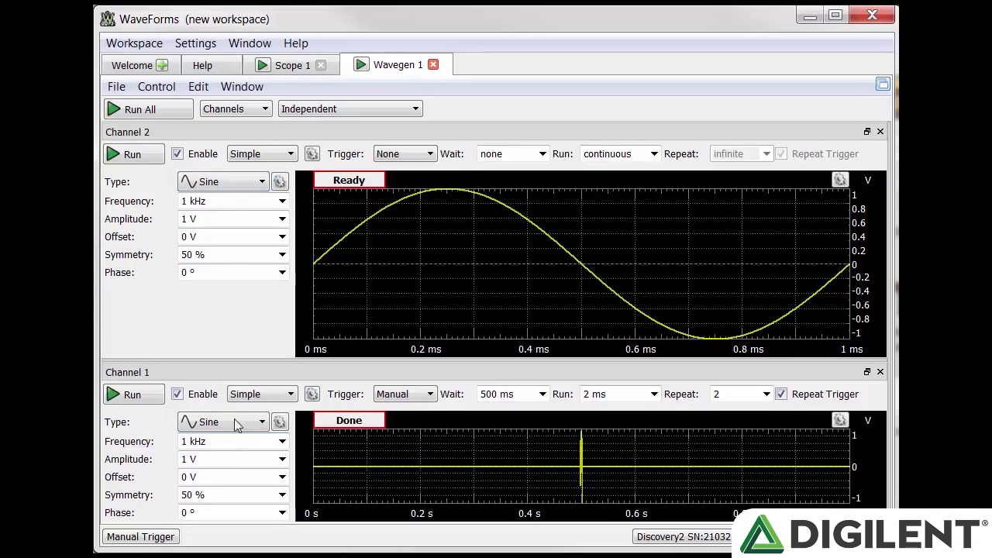
- Run then stop Channel 2, keeping its idle output at Initial in the gear options
left_click(130, 157)
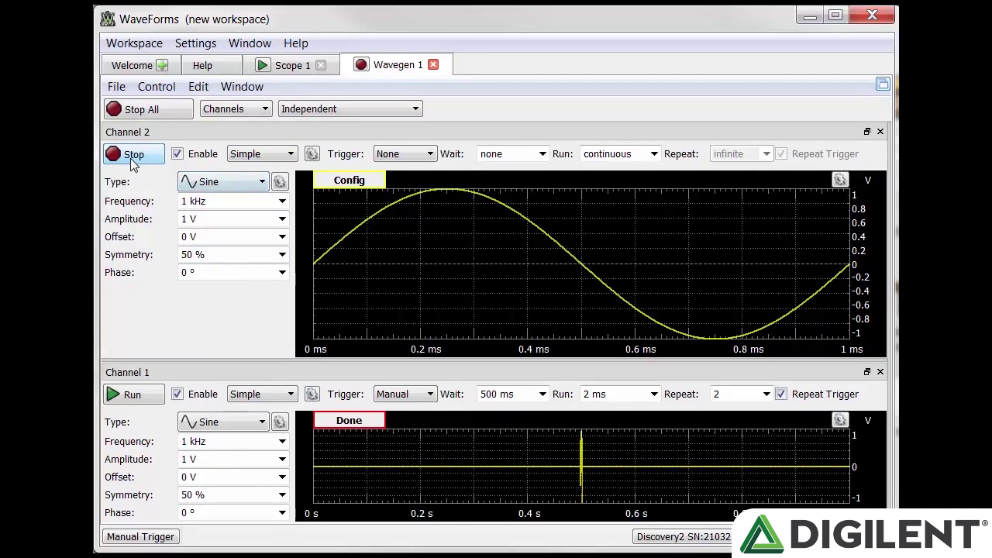
left_click(132, 156)
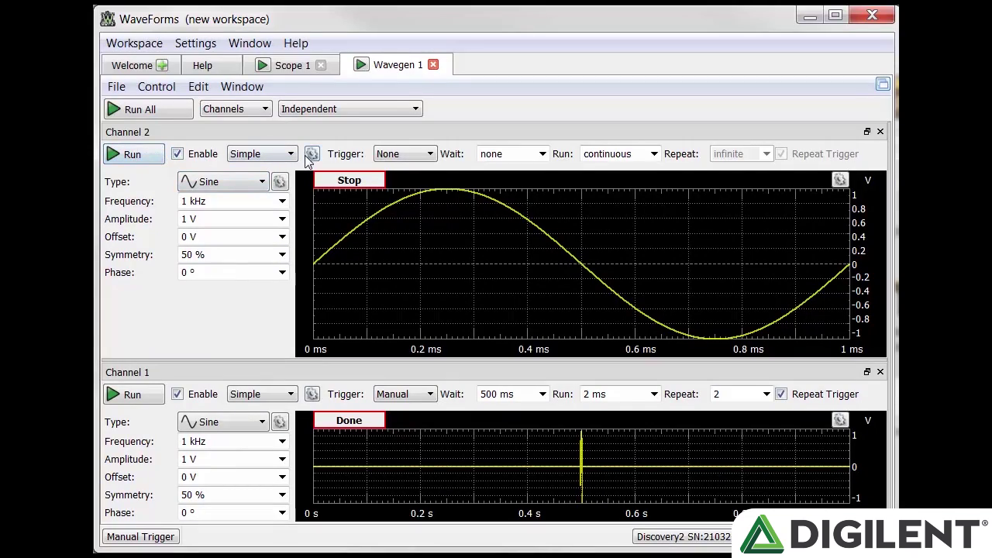
left_click(306, 156)
left_click(388, 175)
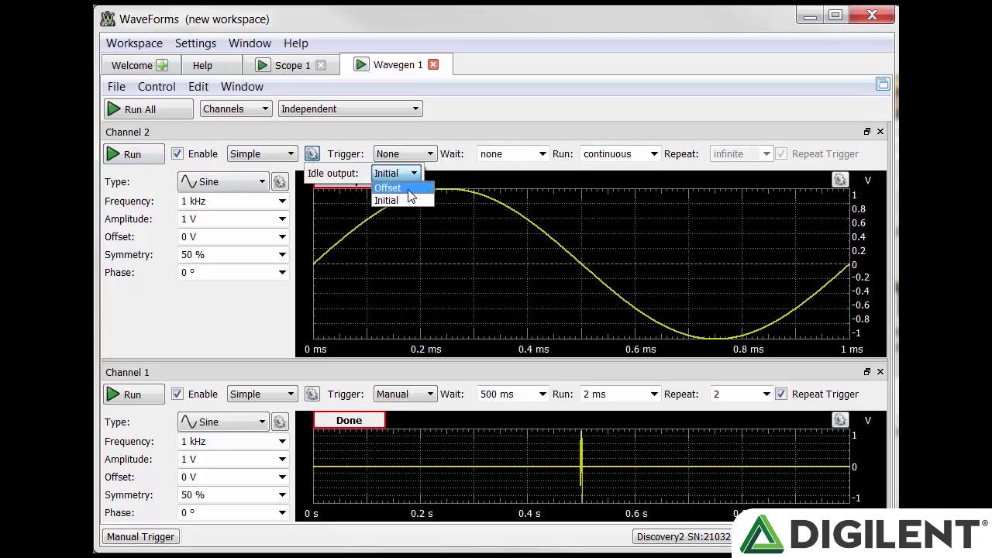
left_click(413, 177)
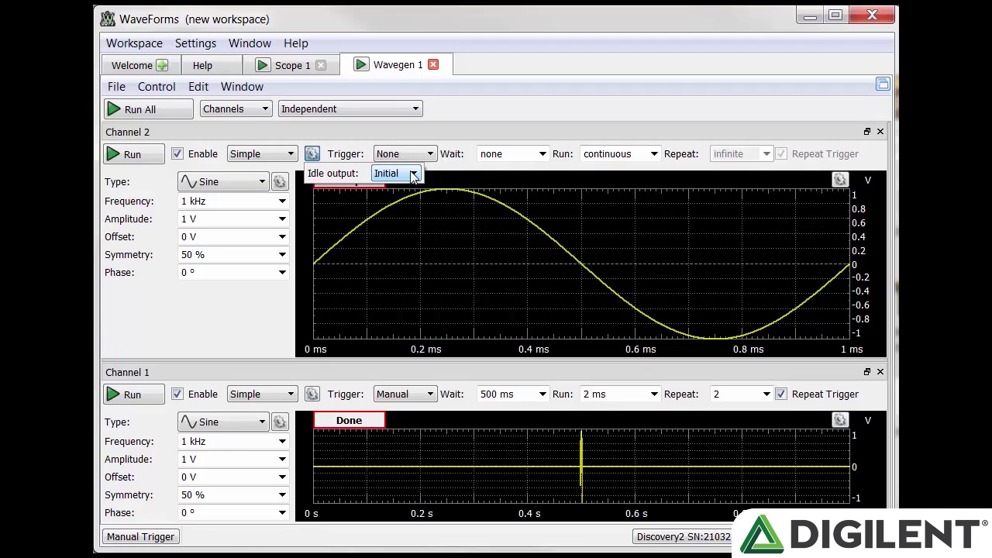
left_click(308, 156)
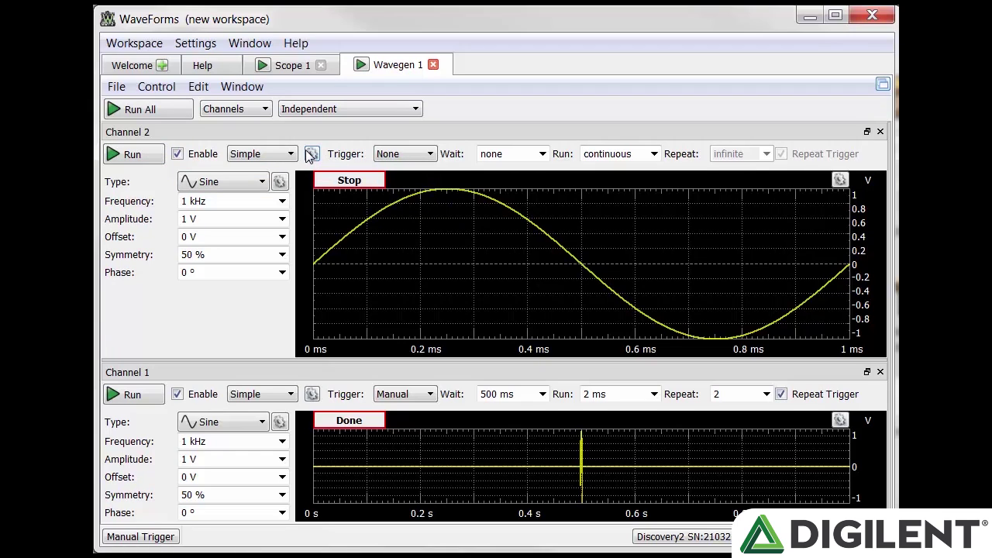
- Browse the modes and waveform types, switch Channel 1 to DC, then back to Sine
left_click(263, 158)
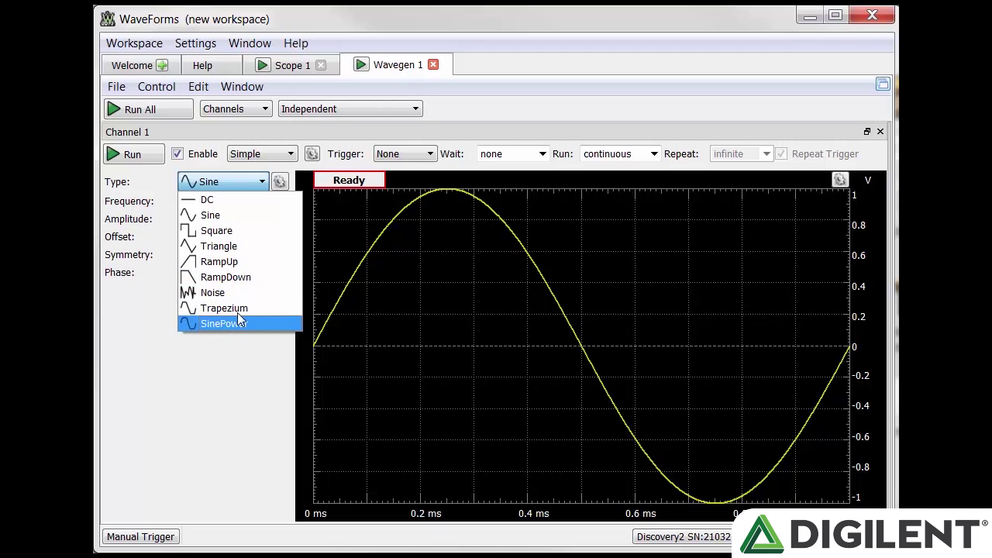
left_click(238, 183)
left_click(240, 183)
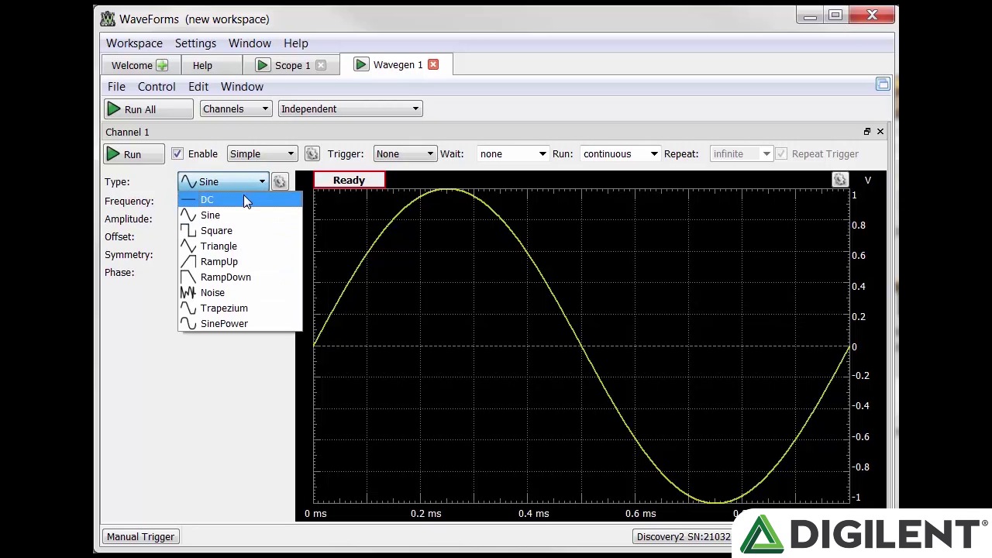
left_click(256, 183)
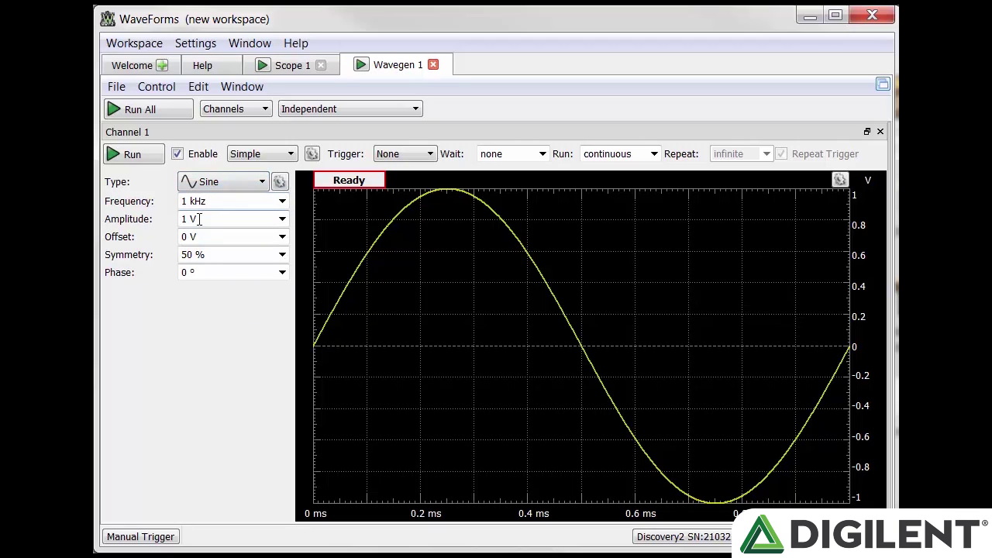
left_click(218, 184)
left_click(217, 201)
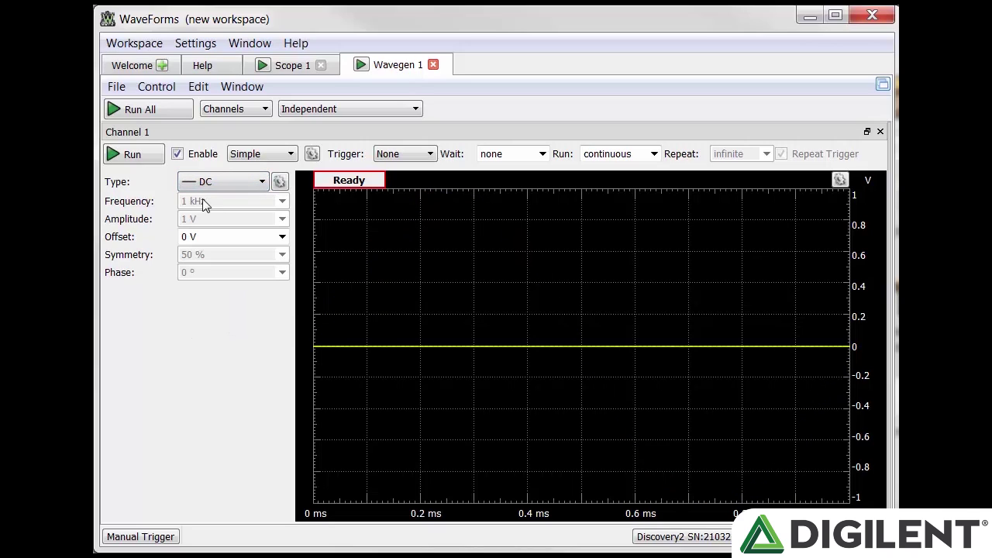
left_click(244, 186)
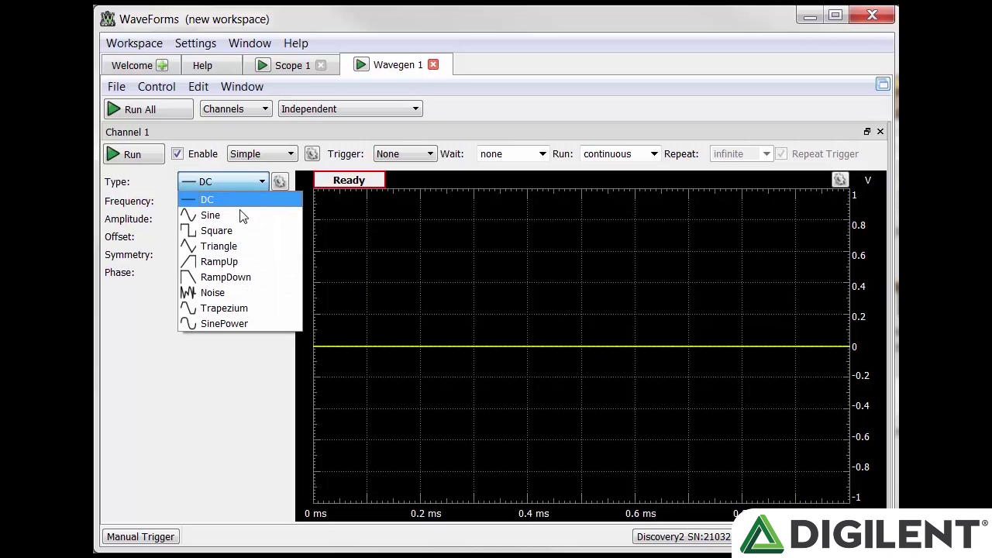
left_click(242, 212)
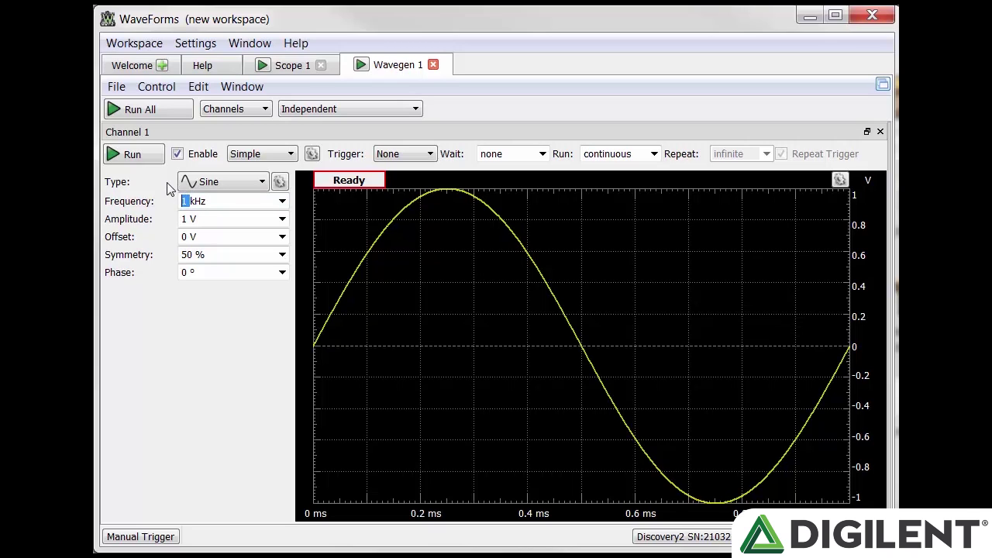
- Set Channel 1's frequency to 5 kHz
type("5")
key("Return")
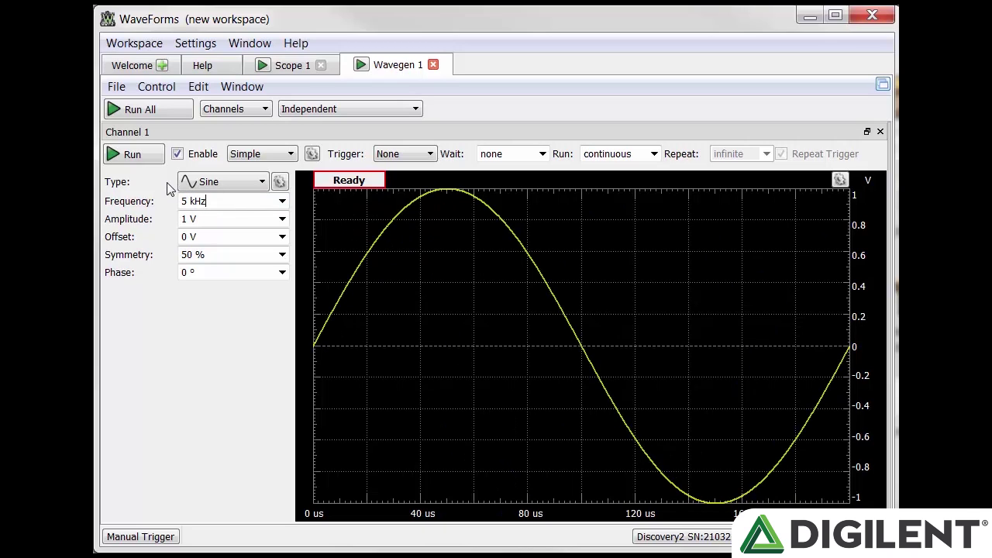
left_click(282, 201)
scroll(238, 241, "down", 3)
scroll(239, 242, "up", 6)
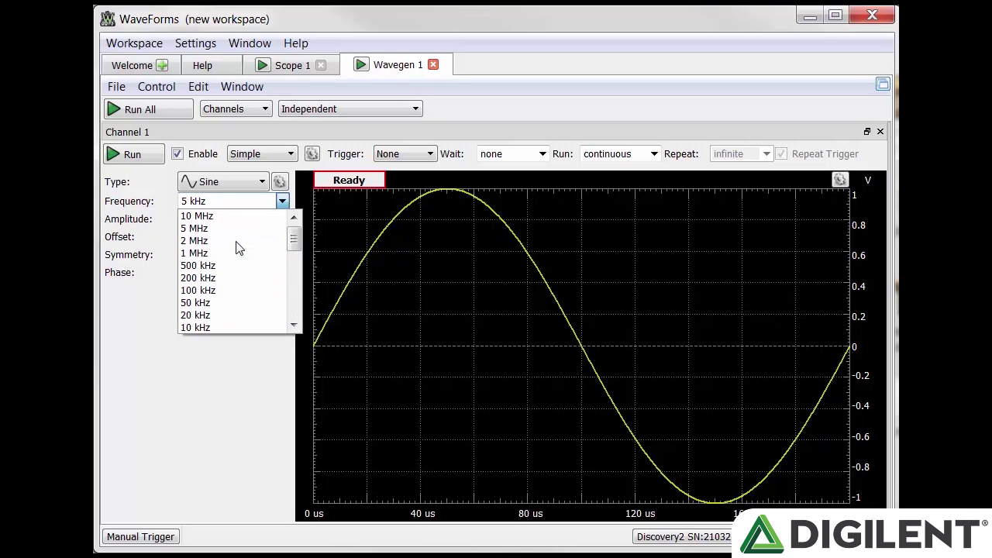
left_click(265, 218)
- Browse the amplitude and offset presets, leaving 1 V amplitude and 0 V offset
left_click(260, 220)
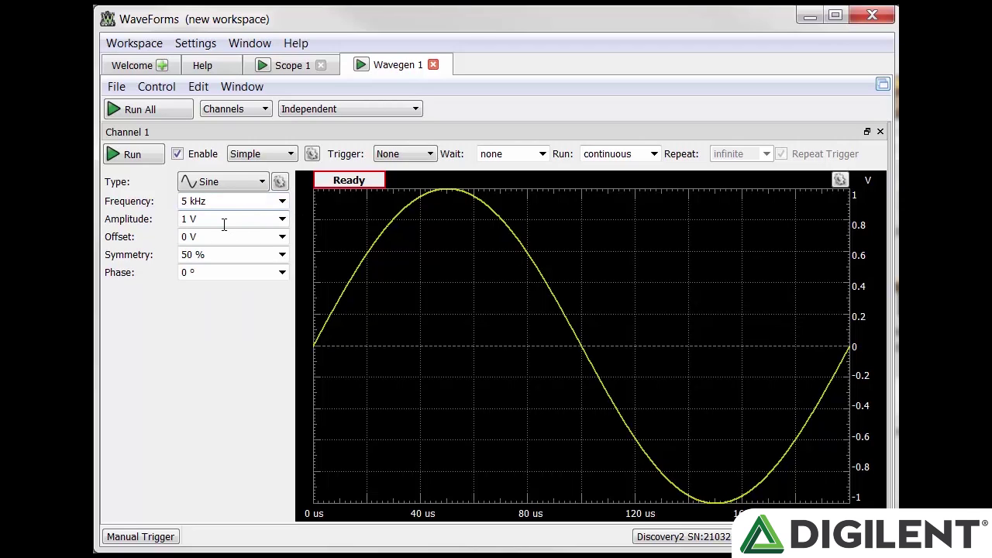
left_click(280, 219)
scroll(259, 274, "down", 3)
scroll(259, 275, "up", 5)
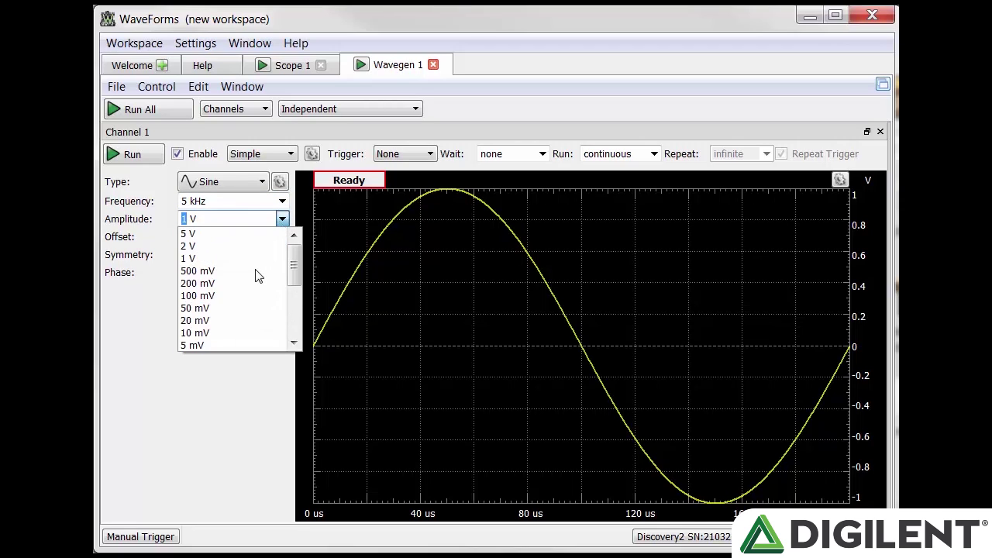
left_click(281, 219)
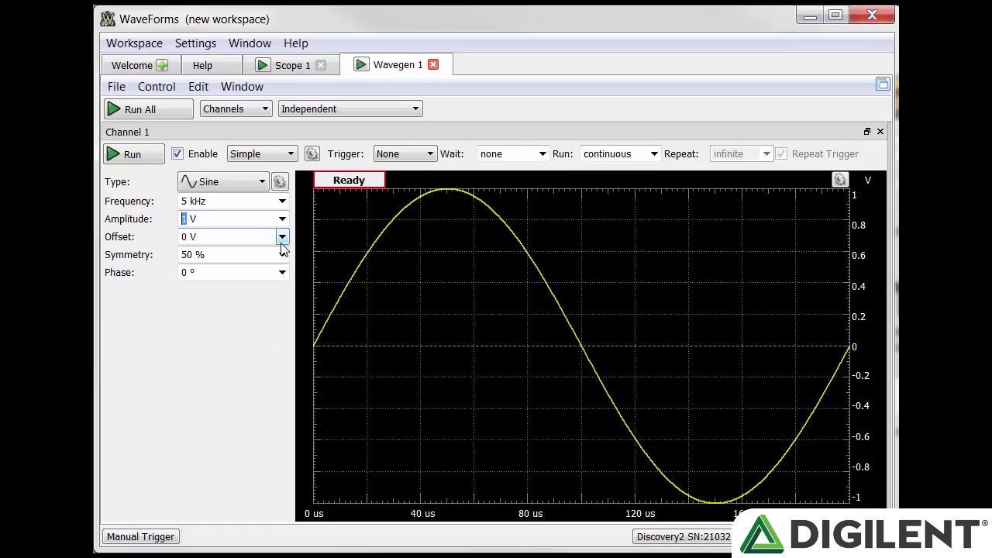
left_click(282, 239)
scroll(262, 294, "down", 2)
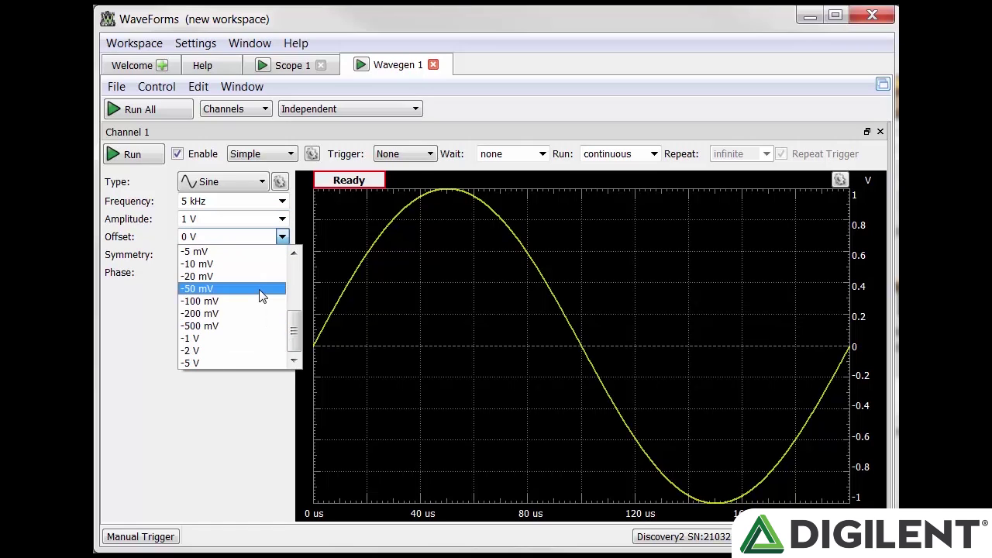
scroll(262, 295, "up", 2)
left_click(283, 236)
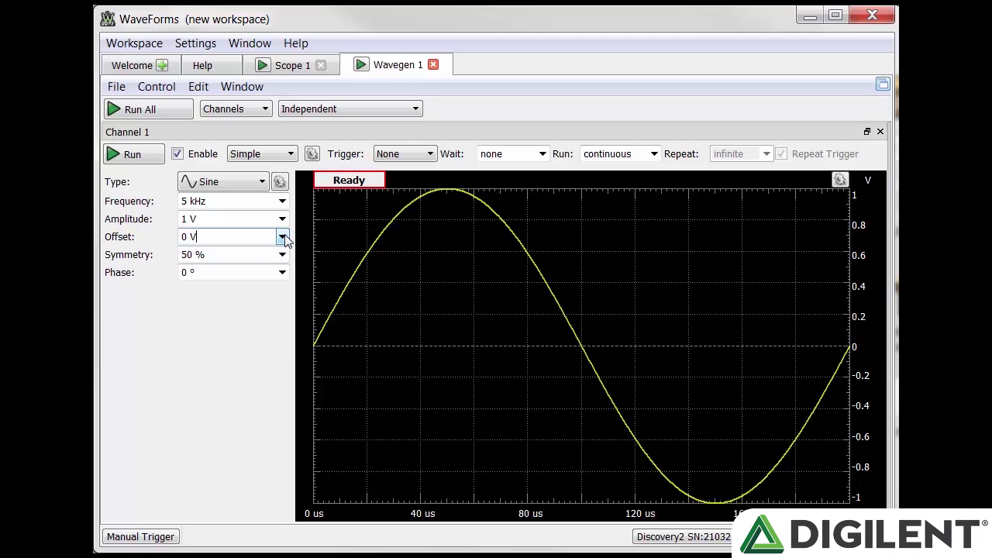
- Set symmetry to 20 %, restore it to 50 %, then browse the phase presets
left_click(284, 257)
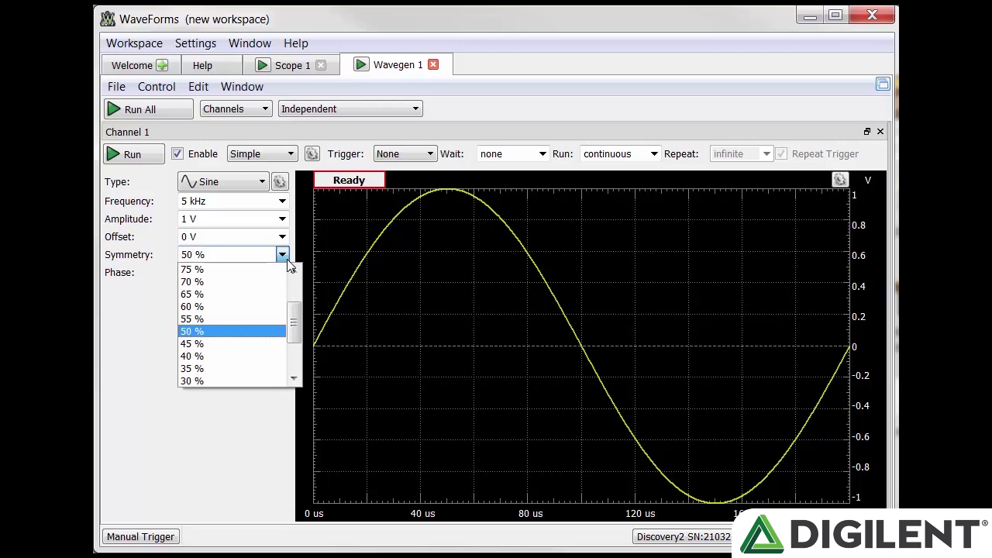
scroll(268, 306, "down", 2)
left_click(210, 336)
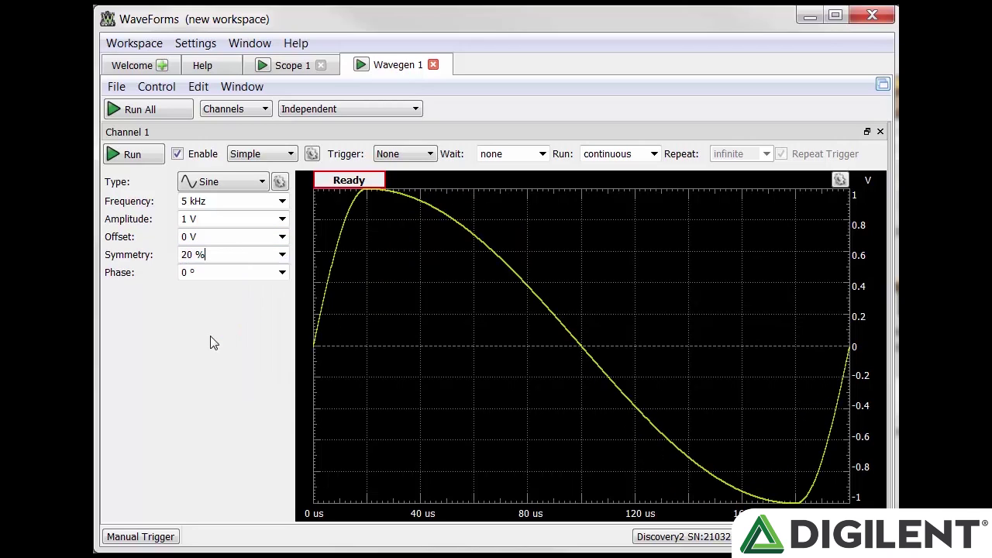
left_click(282, 255)
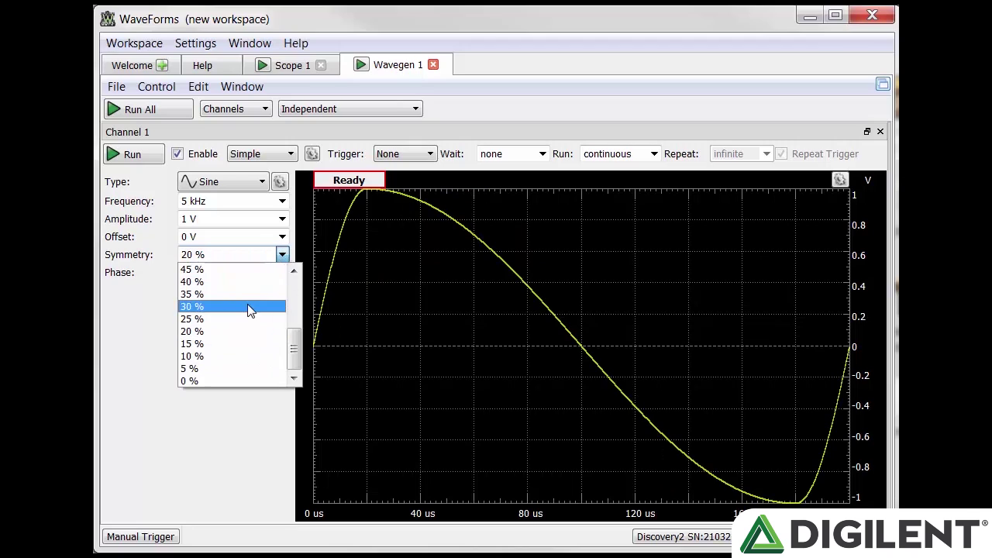
scroll(247, 307, "up", 3)
scroll(248, 307, "down", 1)
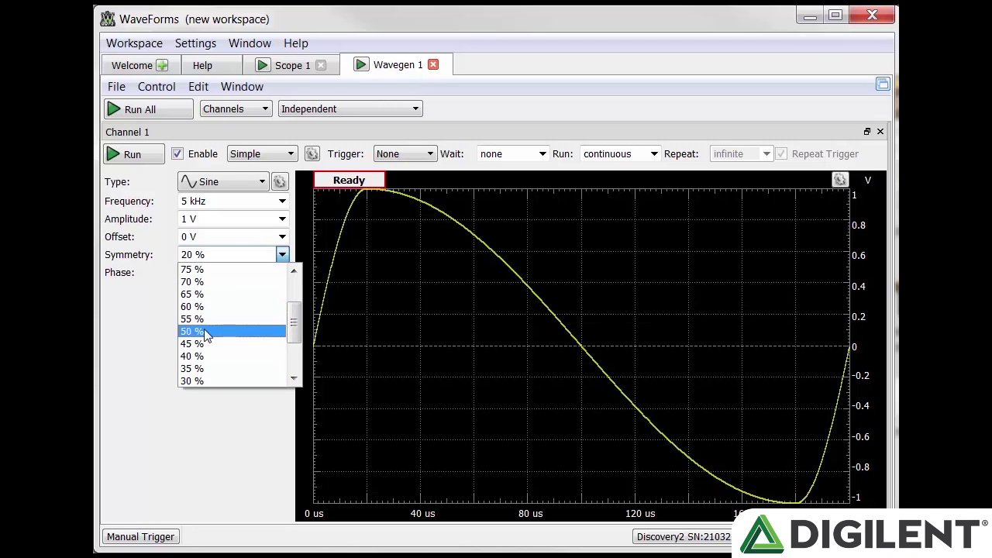
left_click(219, 331)
left_click(282, 273)
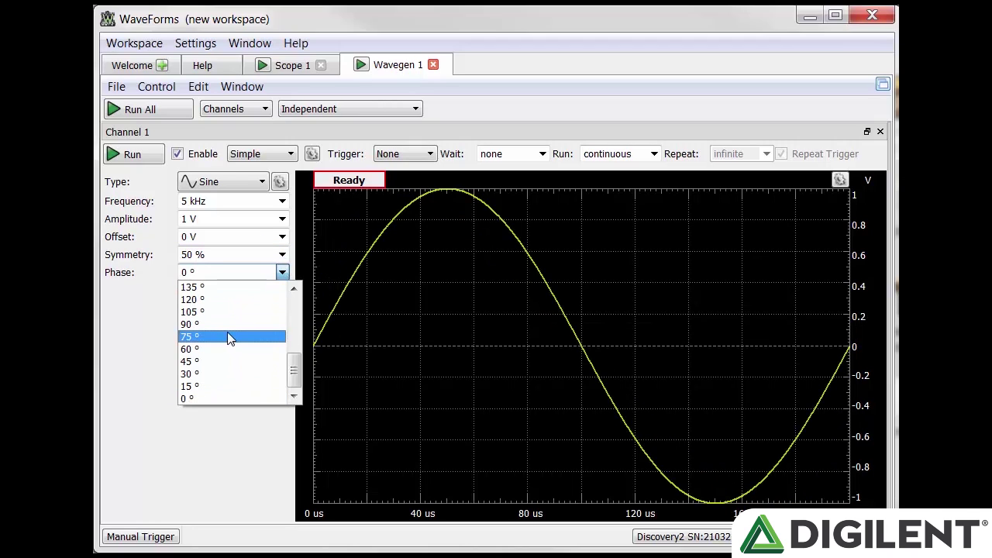
scroll(227, 331, "up", 5)
scroll(230, 338, "down", 4)
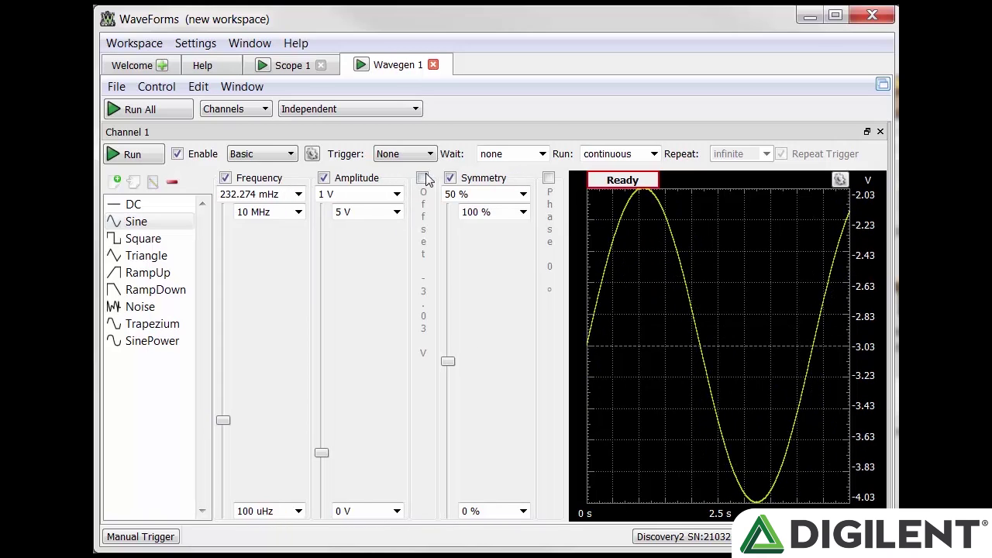
- Re-enable Channel 1's Offset checkbox and view the generator mode list
left_click(422, 178)
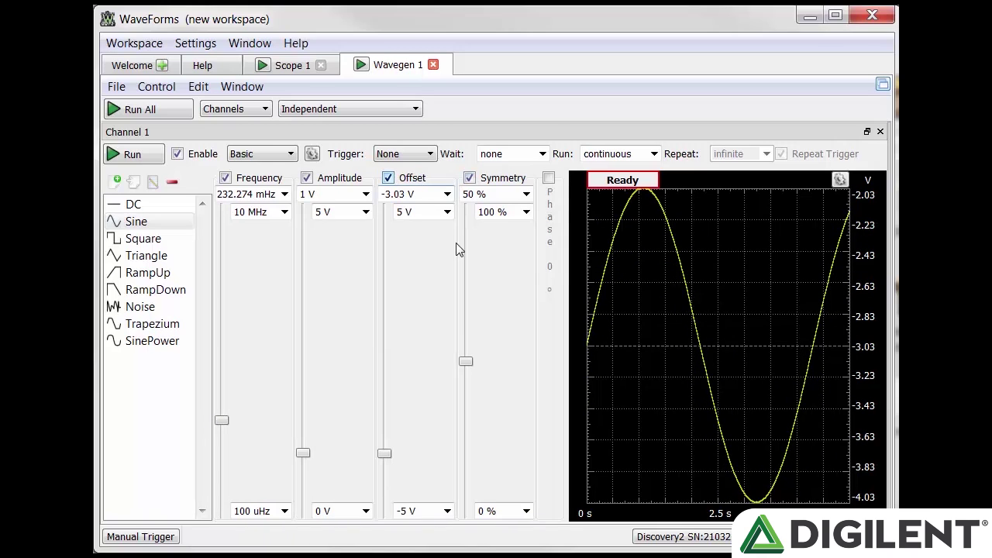
left_click(259, 155)
left_click(242, 192)
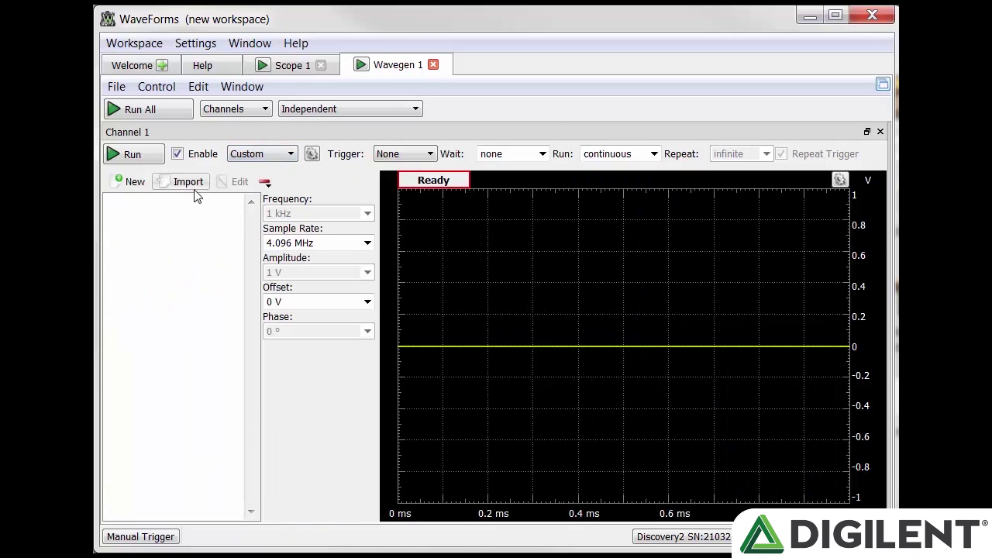
left_click(128, 183)
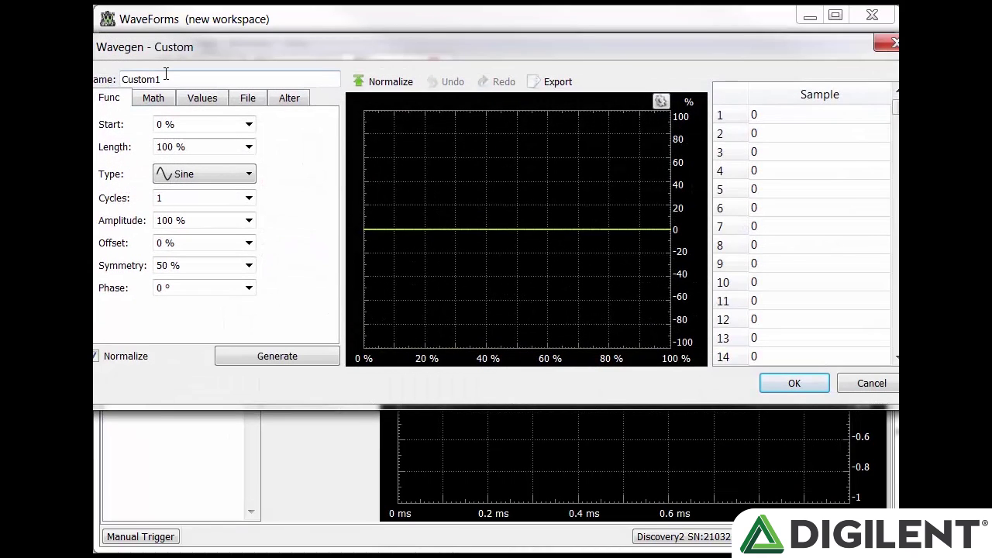
left_click_drag(164, 79, 109, 74)
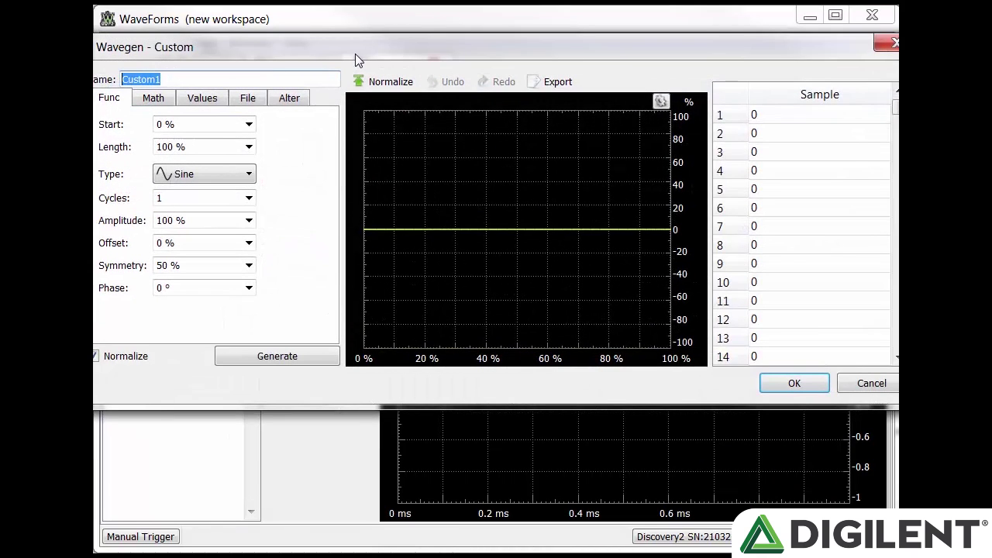
left_click(392, 84)
left_click(553, 82)
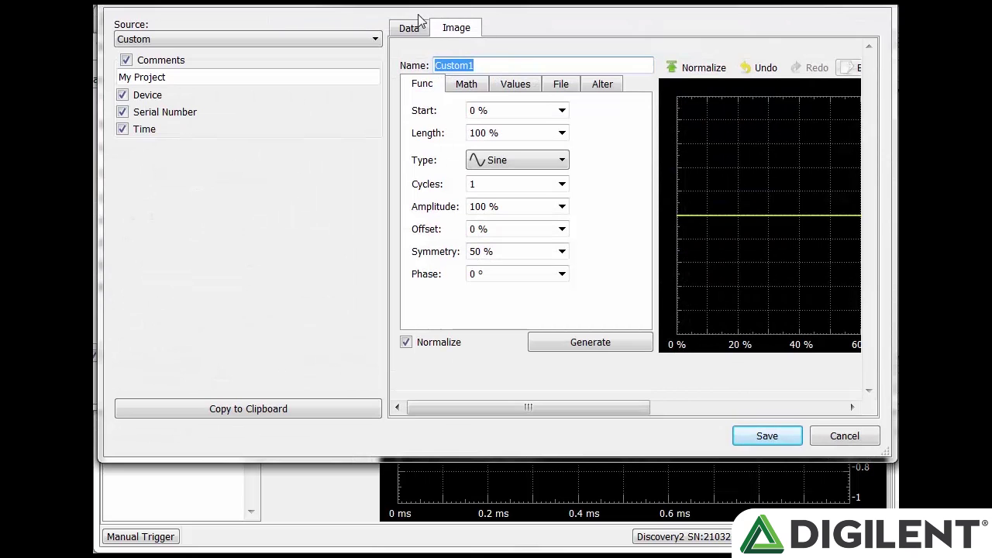
left_click(408, 31)
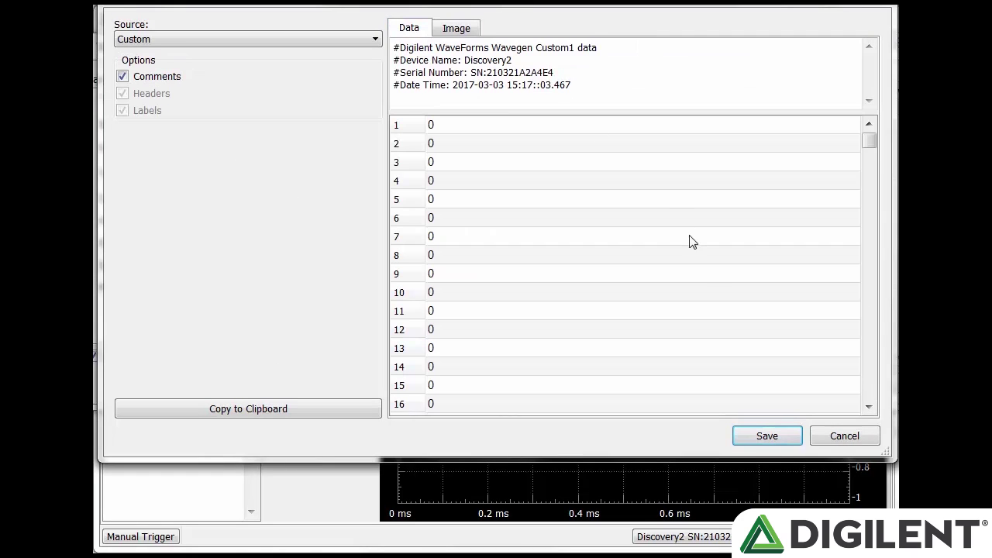
left_click(835, 439)
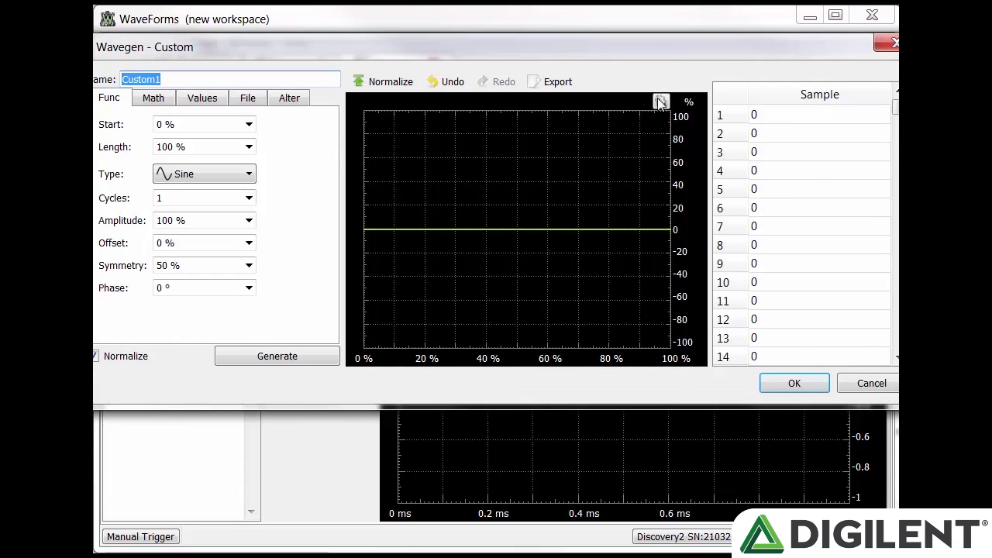
left_click(663, 103)
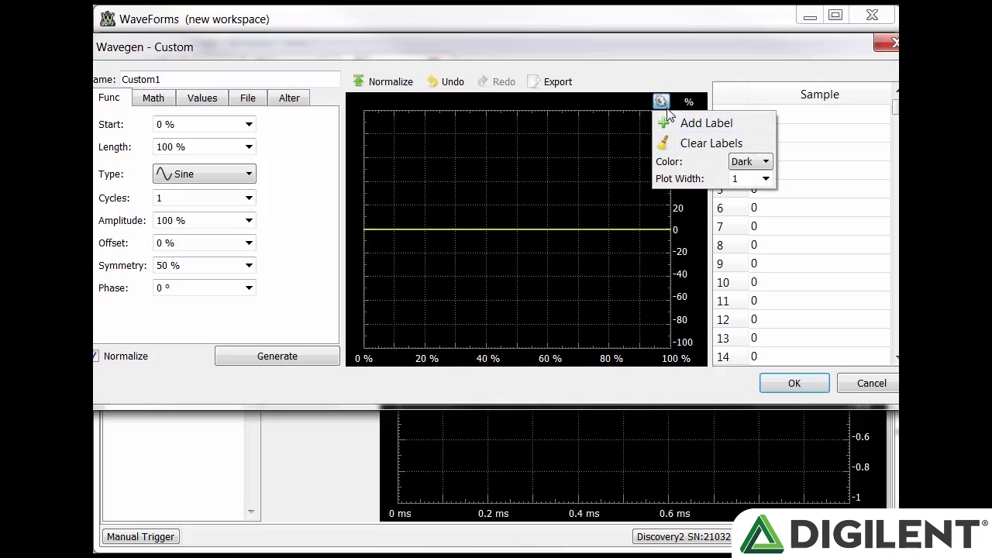
left_click(667, 111)
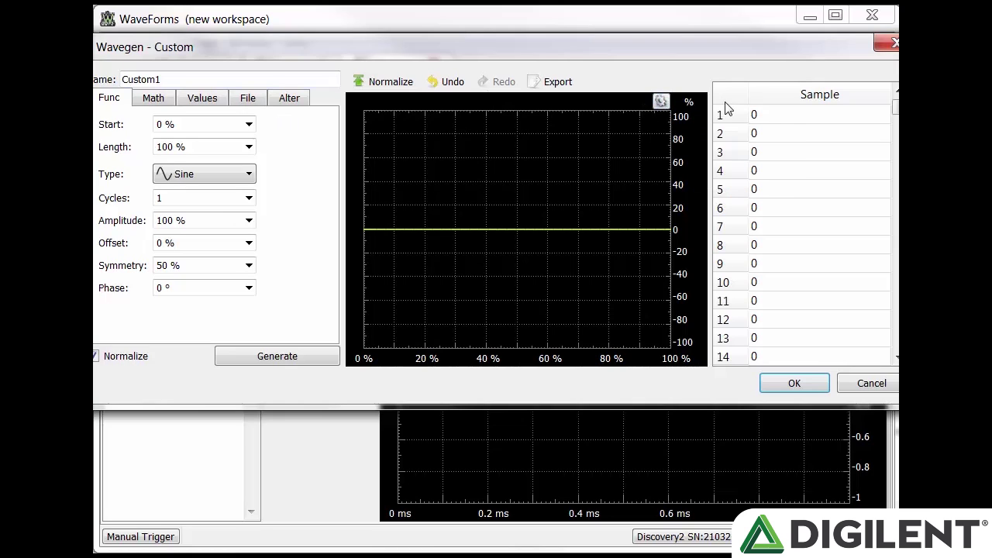
left_click_drag(895, 109, 860, 81)
- Enter 1 in sample 2, 3 in sample 6 and 10 in sample 8 of Custom1's table
left_click(775, 134)
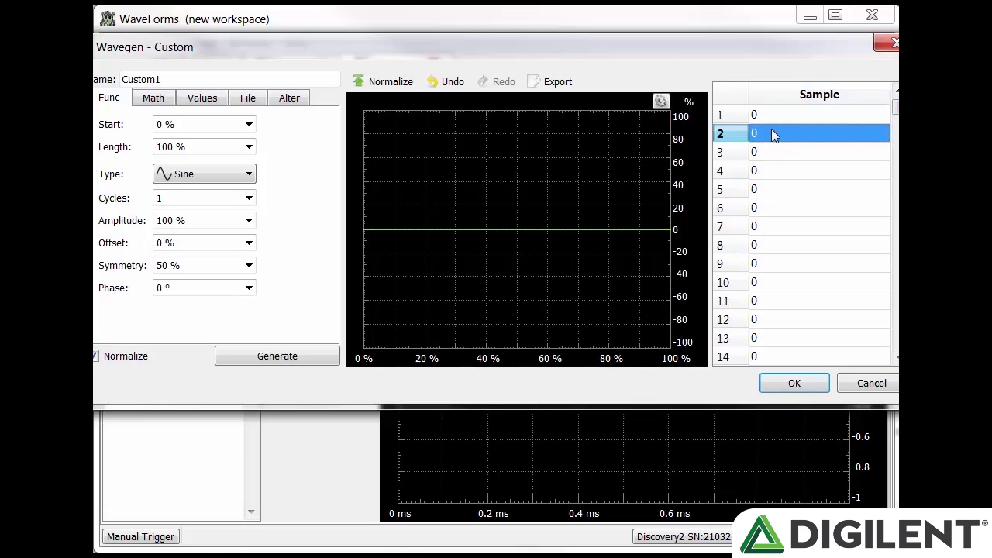
type("1")
key("Return")
left_click(790, 208)
type("1")
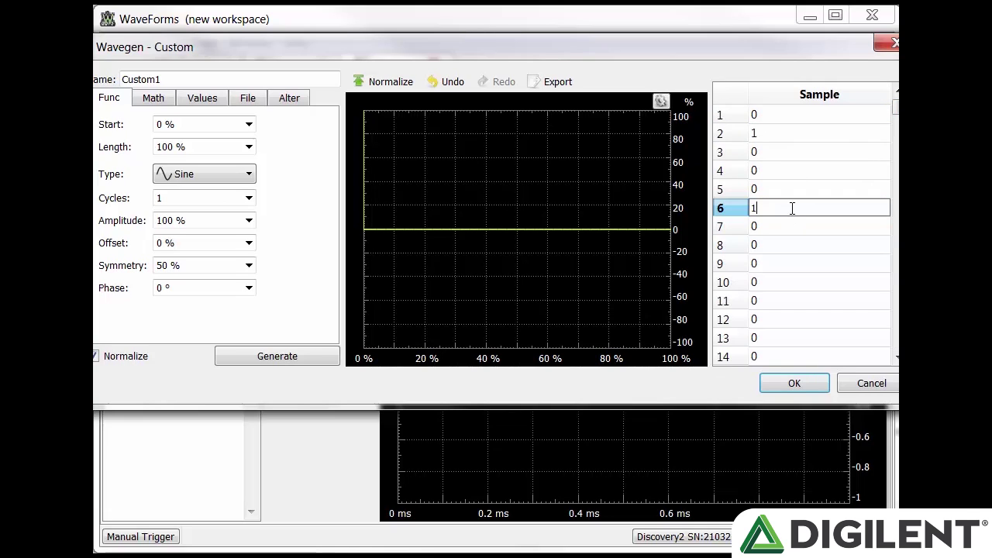
key("BackSpace")
type("3")
key("Return")
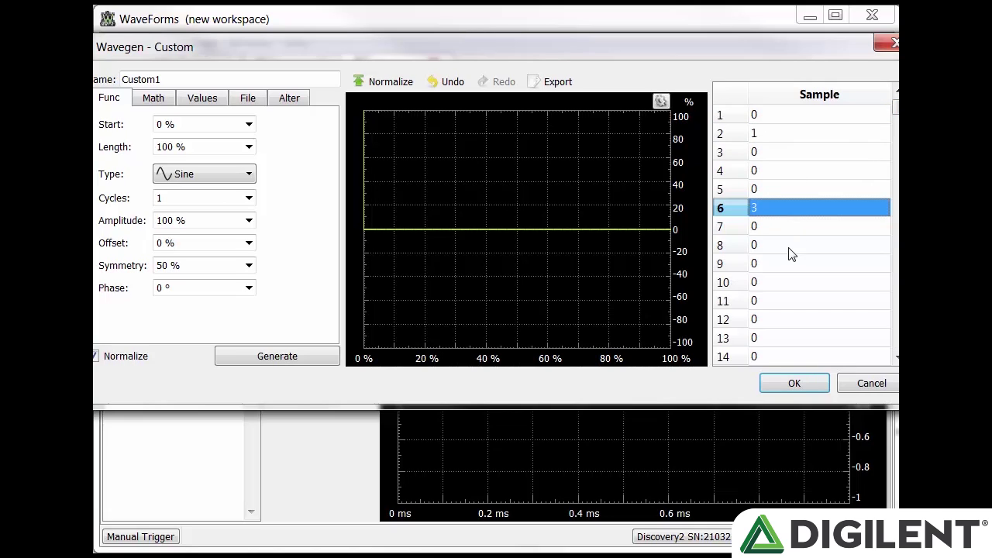
left_click(790, 241)
type("10")
key("Return")
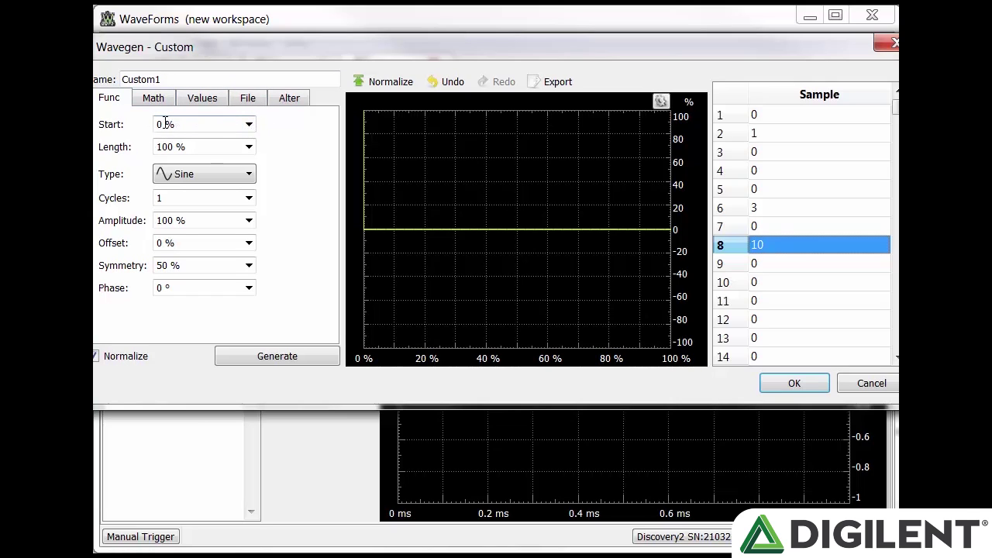
left_click(164, 174)
- Generate a skewed Sine segment with Length 25, Amplitude 50 and Normalize turned off
left_click(165, 206)
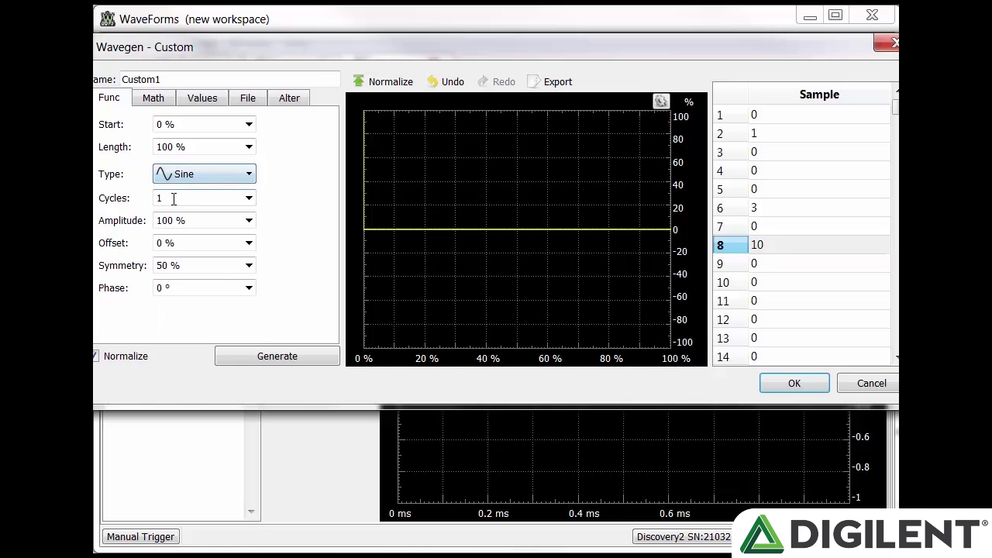
left_click(251, 198)
left_click(249, 198)
left_click(248, 222)
left_click(249, 222)
double_click(158, 147)
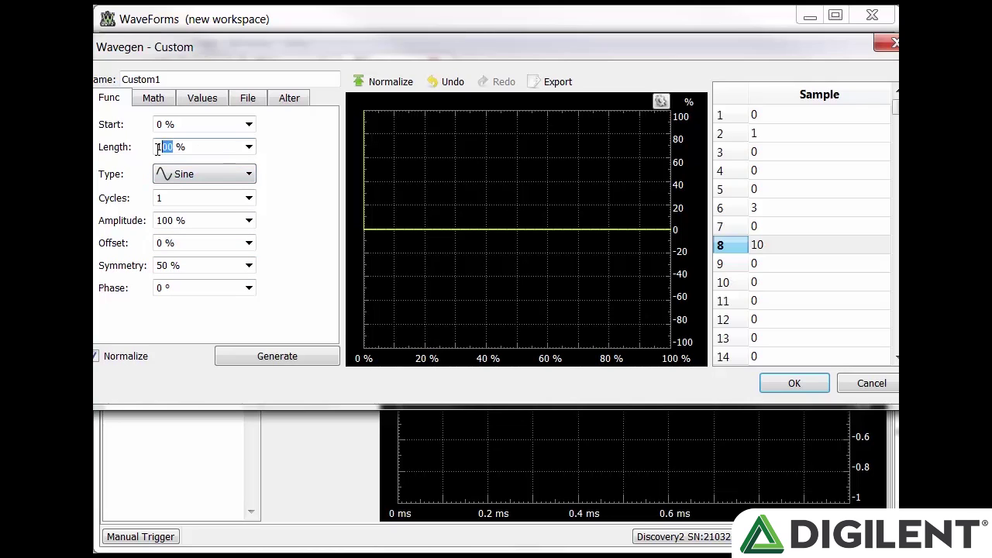
type("25")
double_click(164, 220)
type("50")
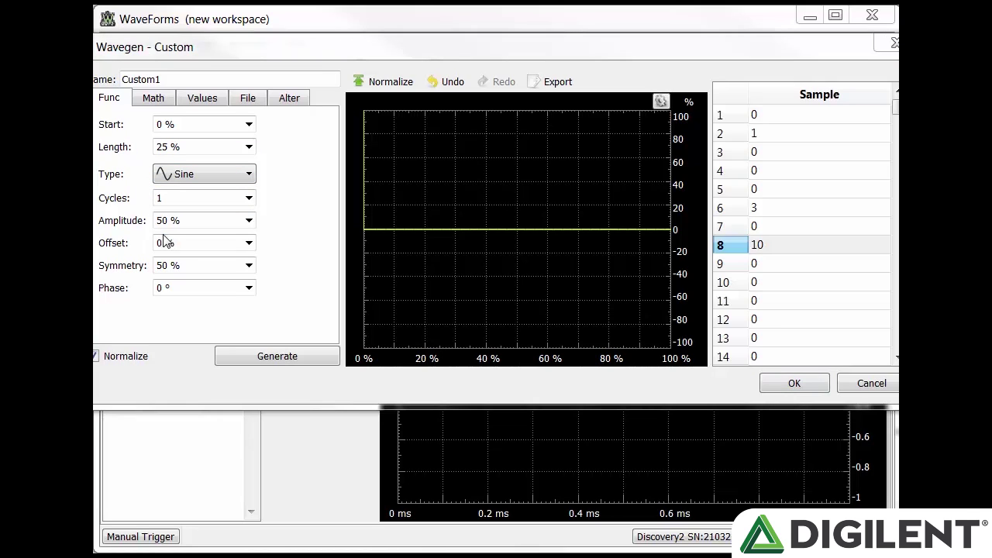
double_click(164, 265)
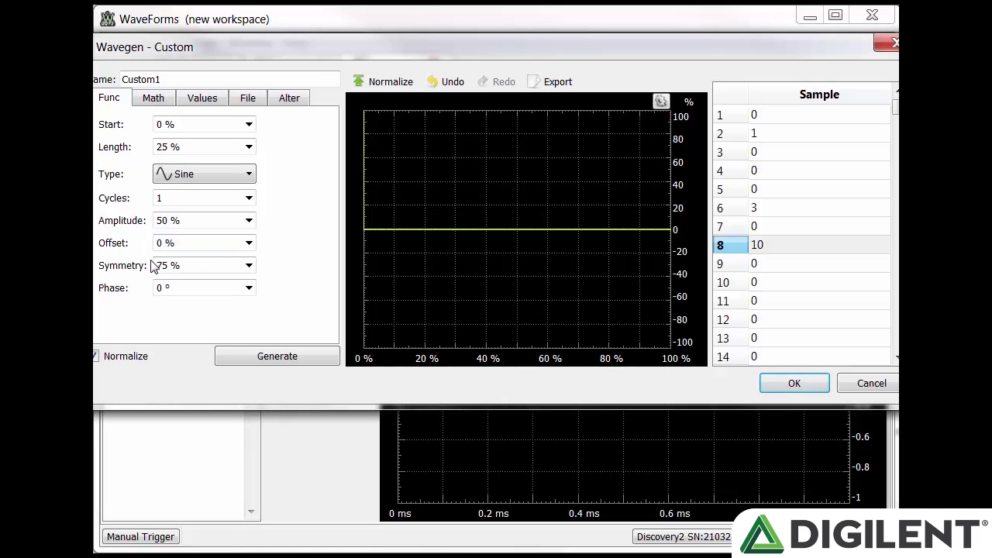
left_click(138, 358)
left_click(260, 356)
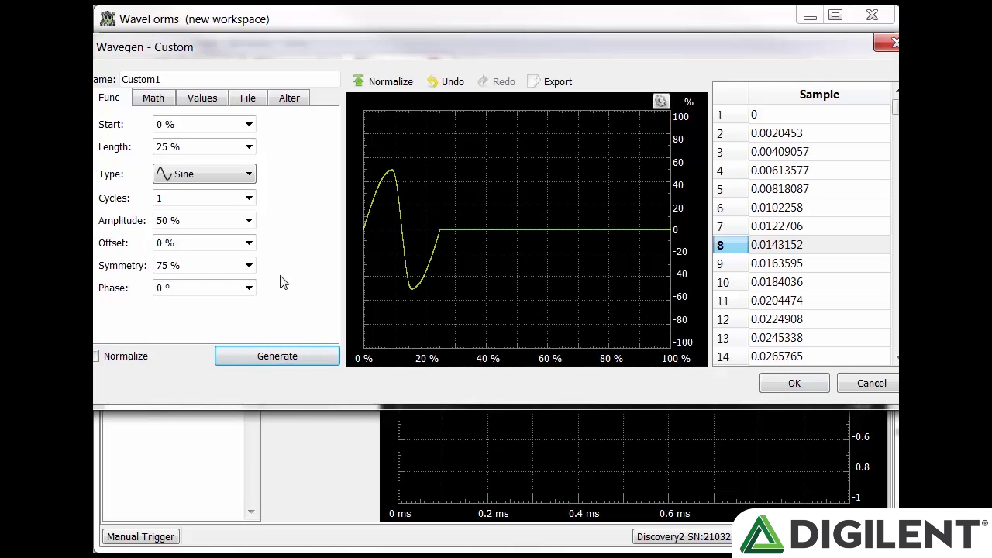
- Add a Triangle segment at Start 25, Length 50 and Phase 180
left_click(162, 127)
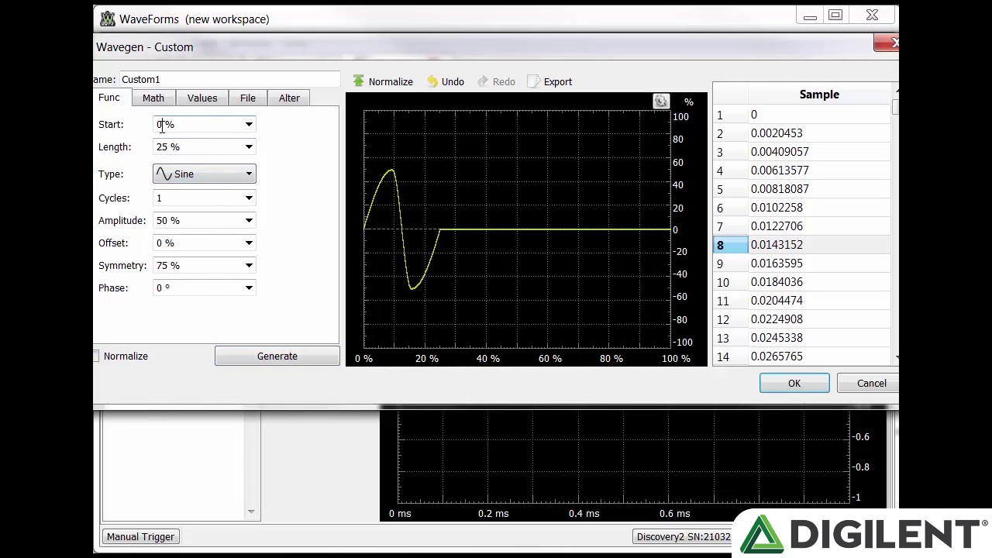
type("25")
left_click(159, 149)
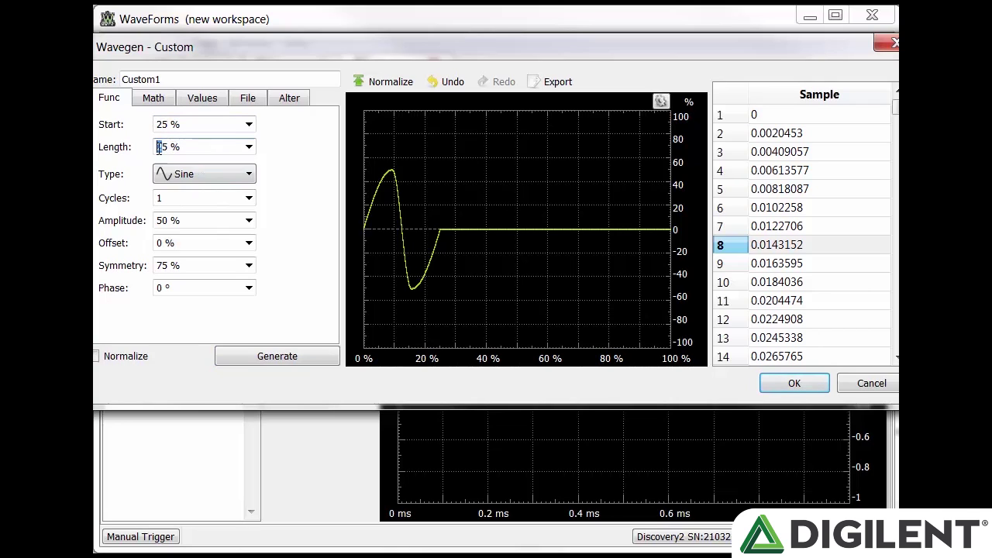
type("50")
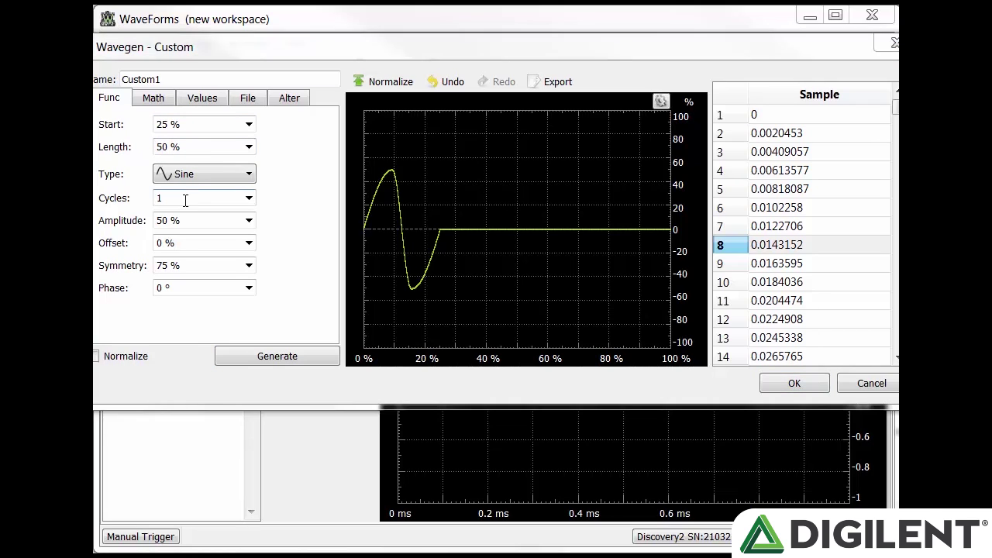
left_click(186, 175)
left_click(190, 239)
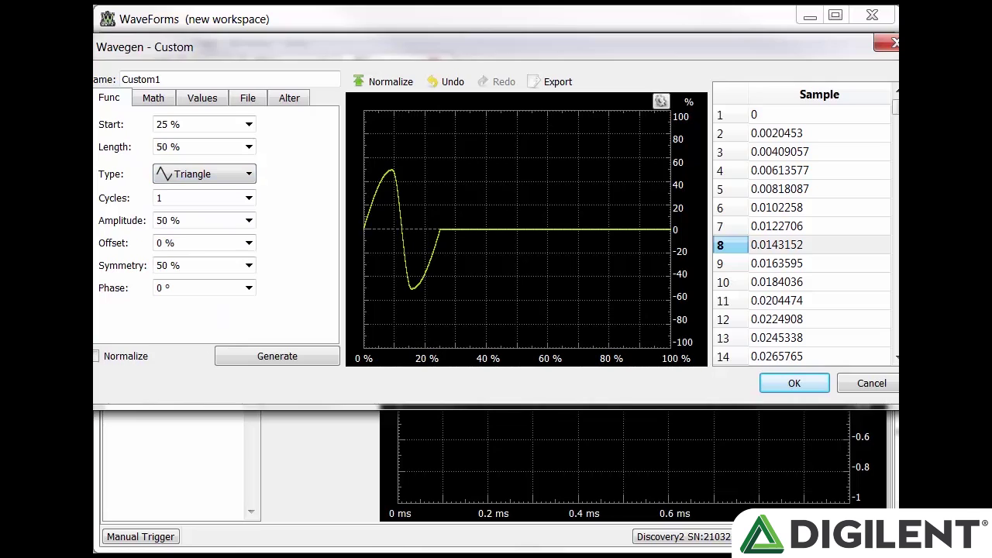
left_click(151, 288)
type("180")
left_click(262, 356)
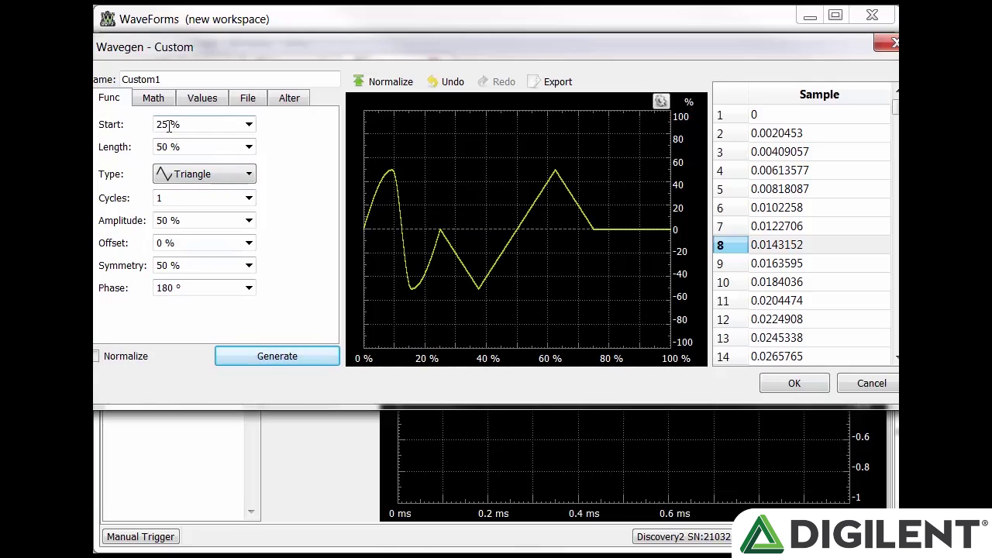
- Add a short Sine burst at Start 66, Length 3, Offset -25, then accept Custom1
left_click_drag(169, 125, 152, 128)
type("66")
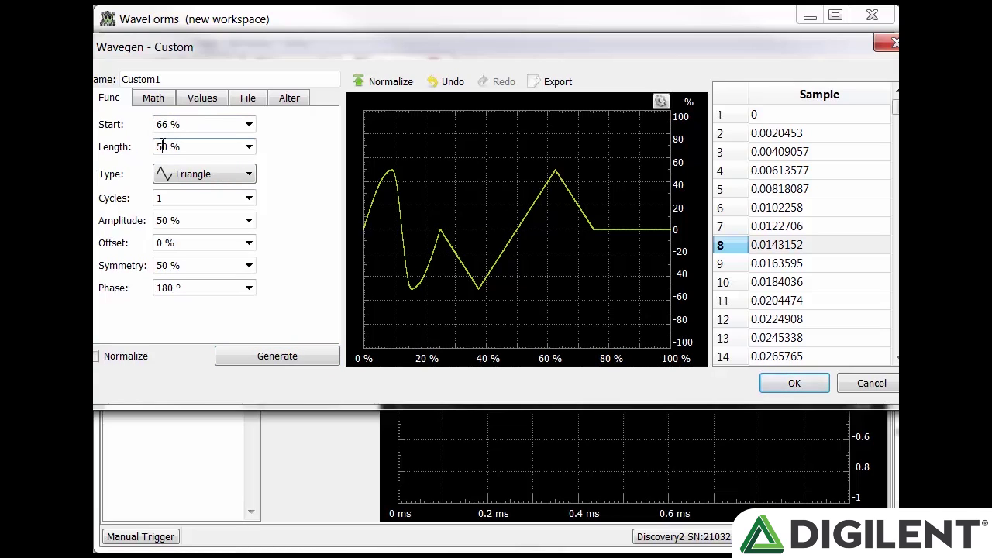
type("3")
left_click(187, 173)
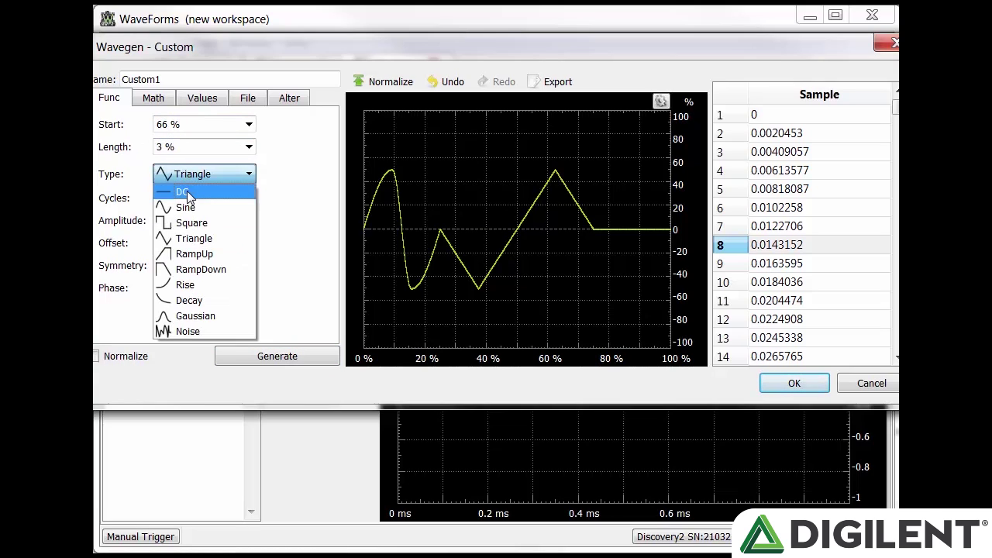
left_click(187, 191)
left_click_drag(168, 220, 165, 247)
type("7")
key("BackSpace")
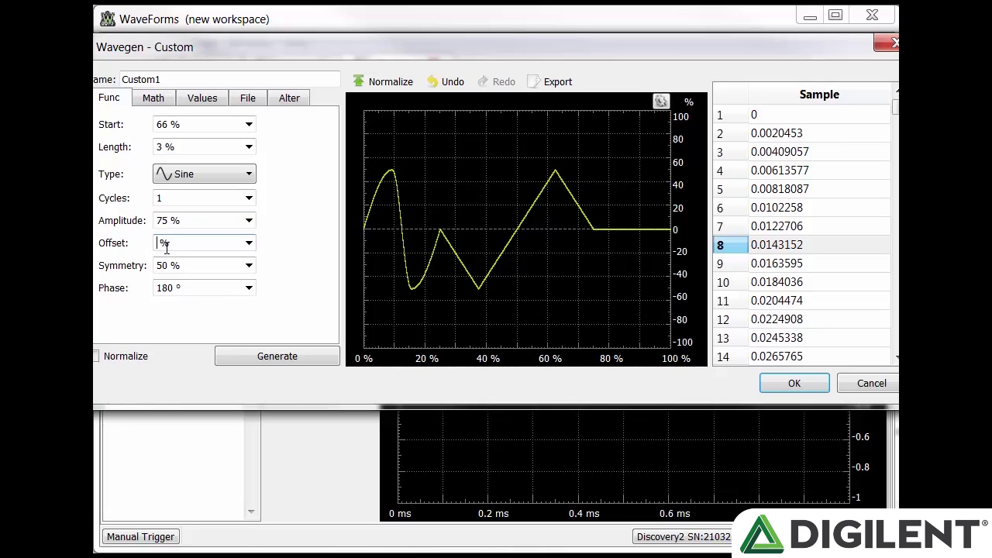
type("-25")
left_click(237, 348)
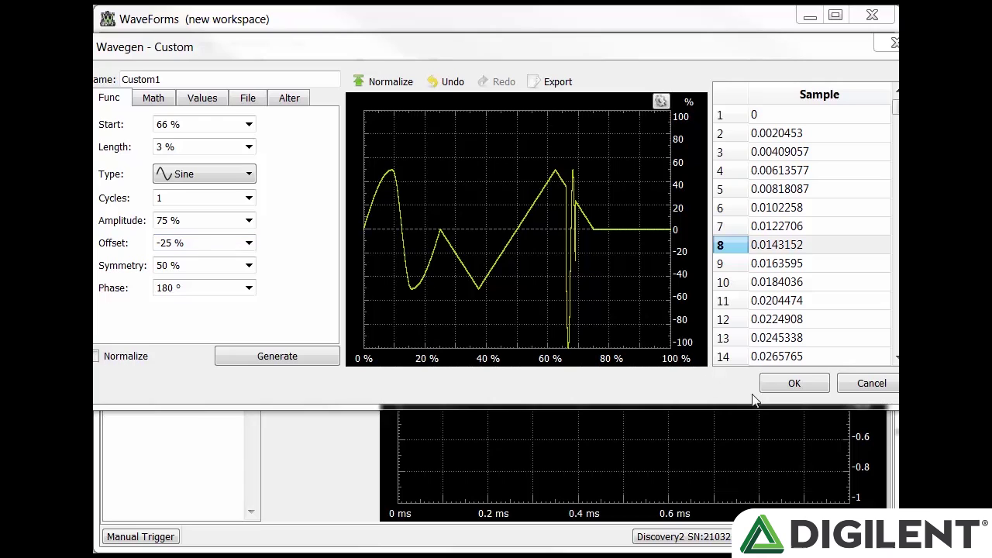
left_click(790, 386)
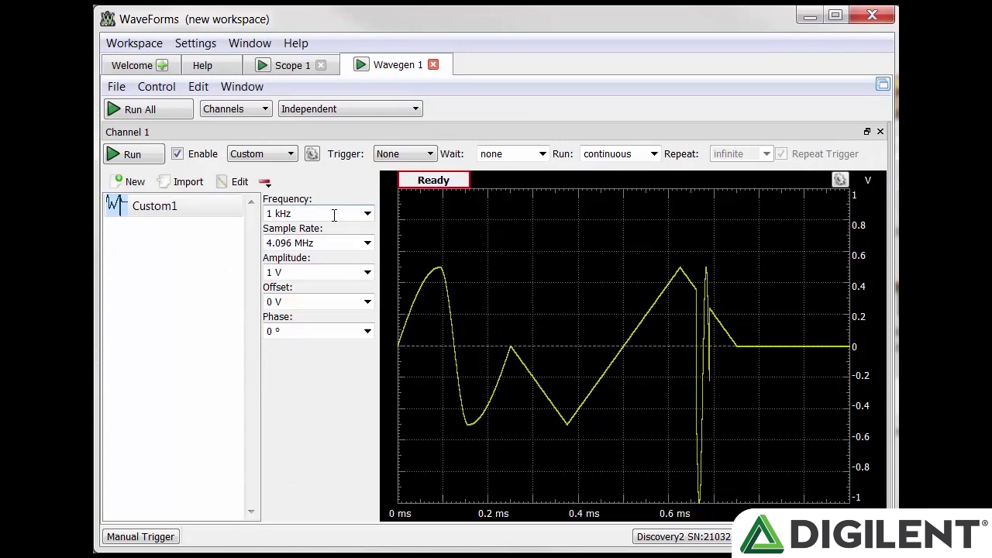
- Pick 10 kHz from channel 1's frequency presets
left_click(367, 213)
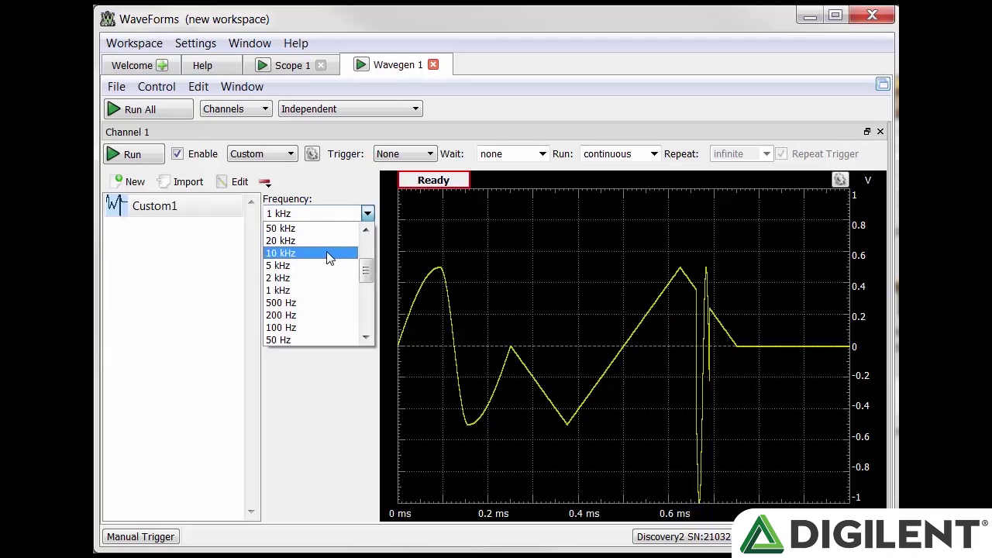
left_click(333, 254)
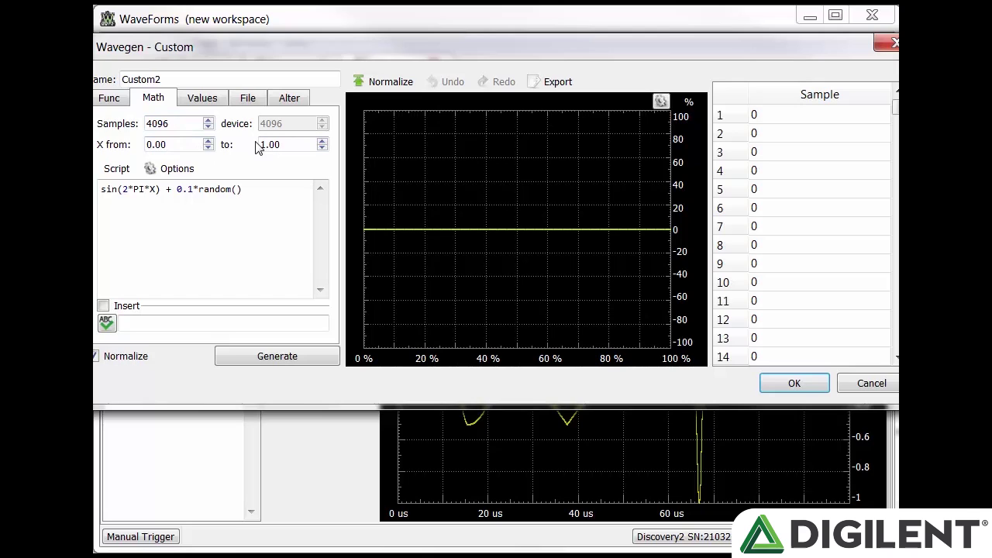
- Look through the Math function palette, the manual sample values and the File source
left_click(116, 306)
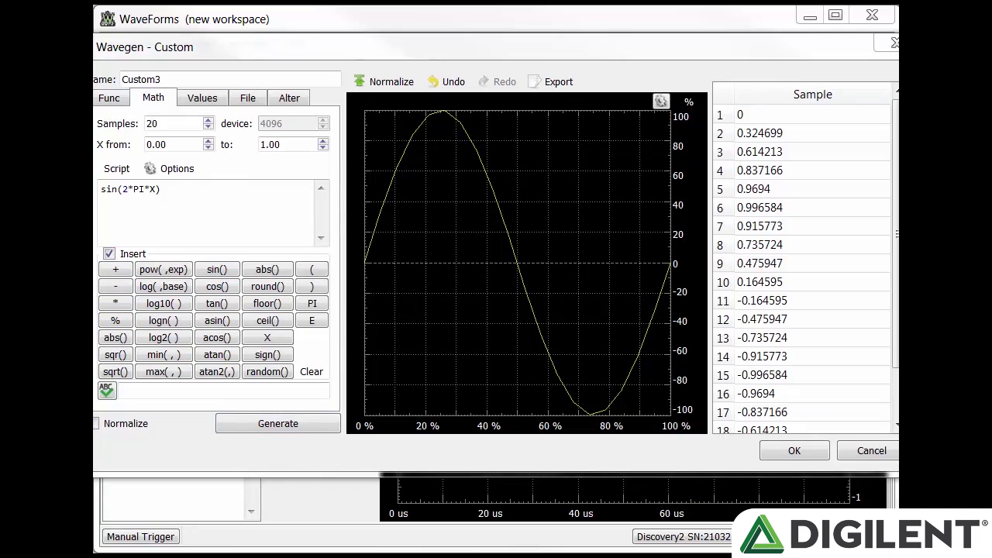
left_click(195, 101)
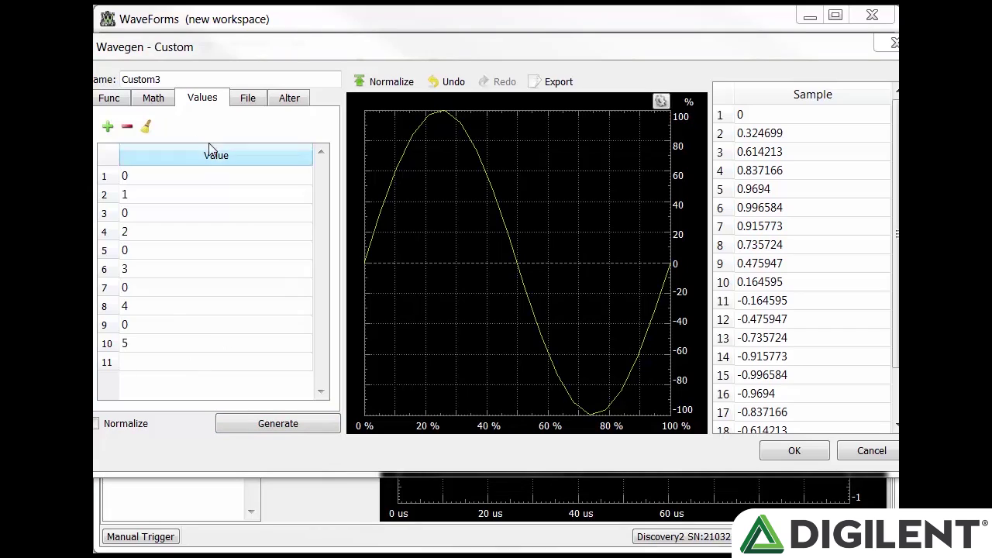
left_click(141, 215)
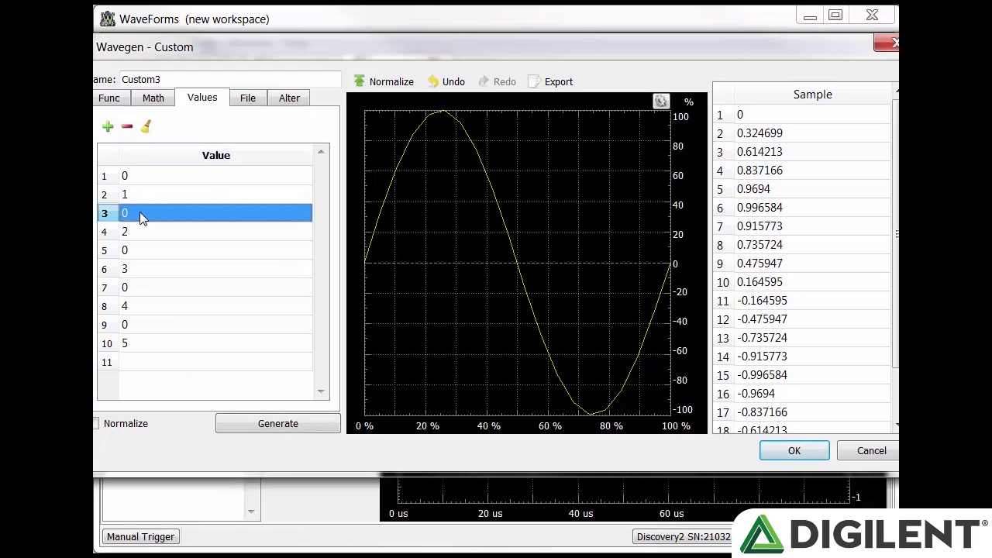
left_click(249, 109)
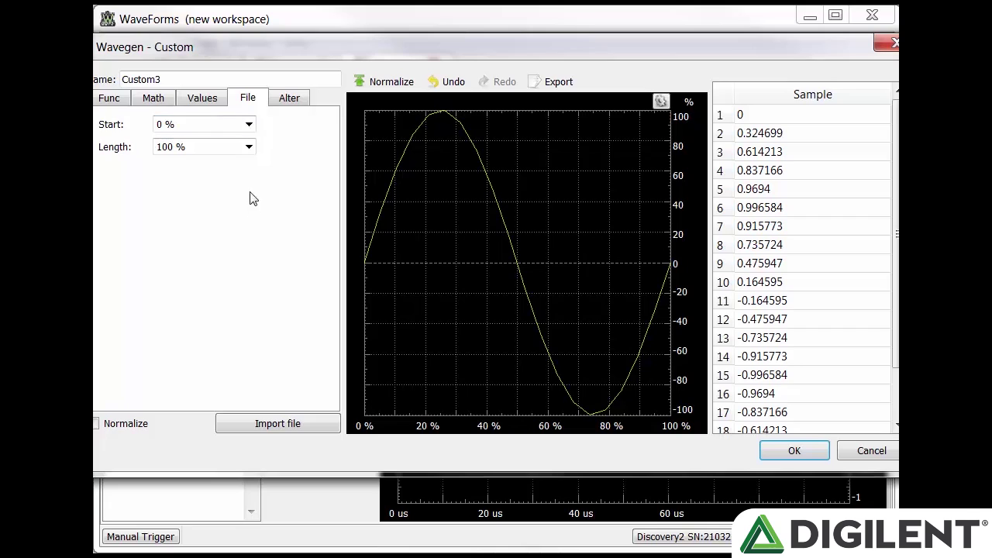
- Keep File Start at 0 % and Length at 100 %, then use Alter with
left_click(250, 127)
left_click(252, 127)
left_click(248, 148)
left_click(248, 147)
left_click(293, 100)
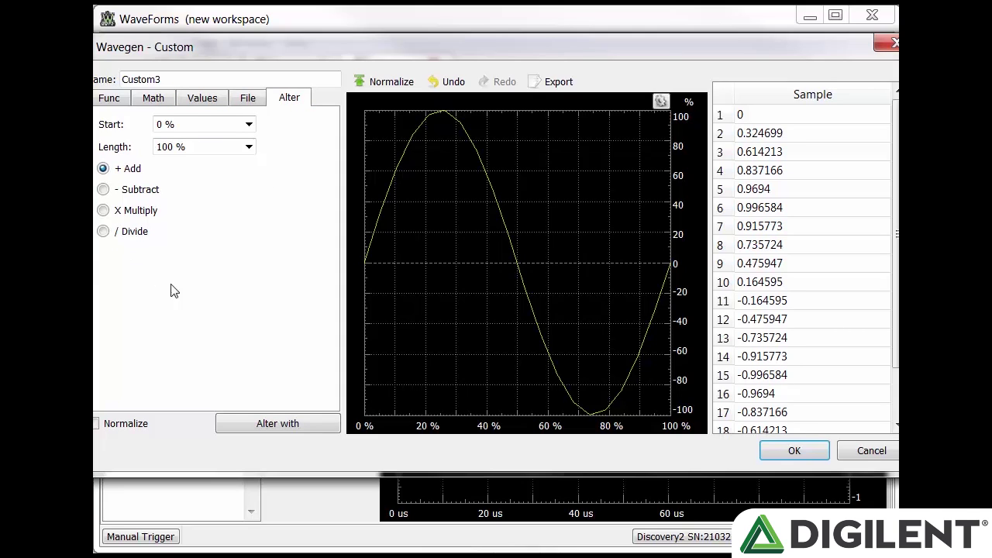
left_click(293, 423)
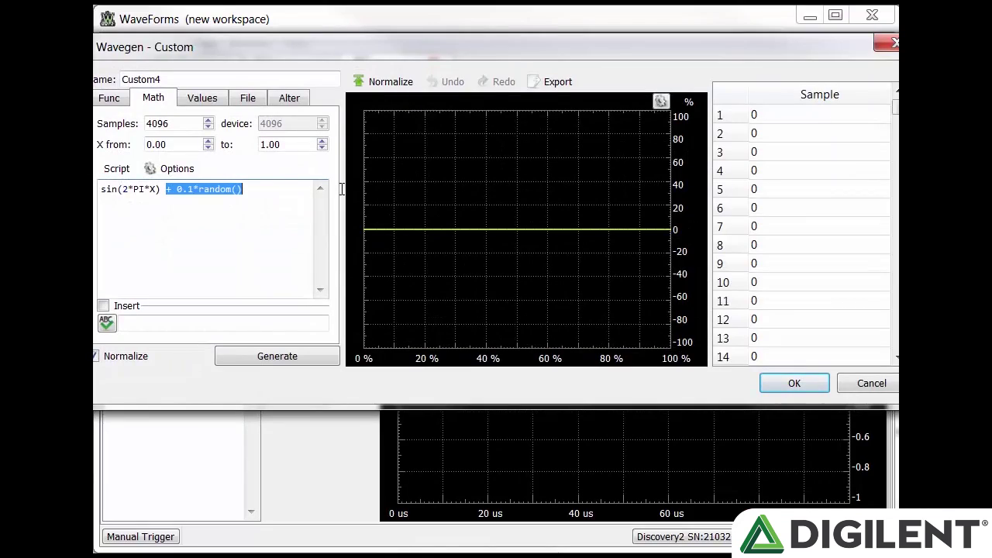
- Generate a plain one-cycle sine, then add the three-cycle sin(6*PI*X) harmonic
key("BackSpace")
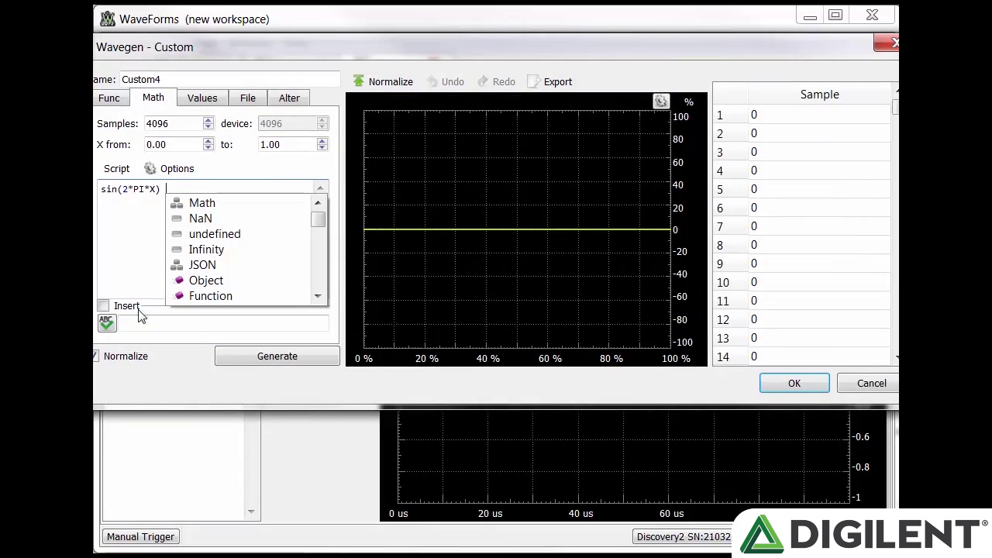
left_click(256, 358)
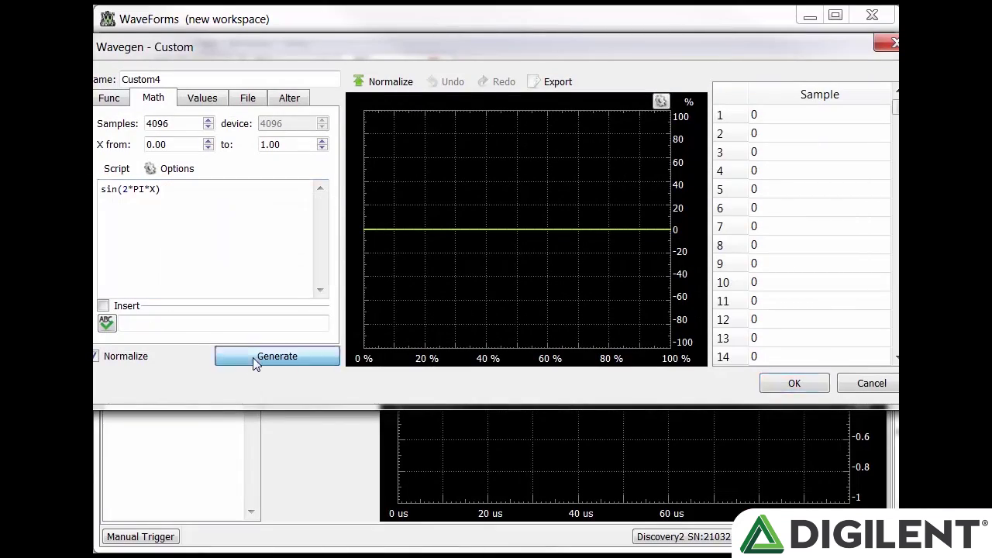
left_click(280, 100)
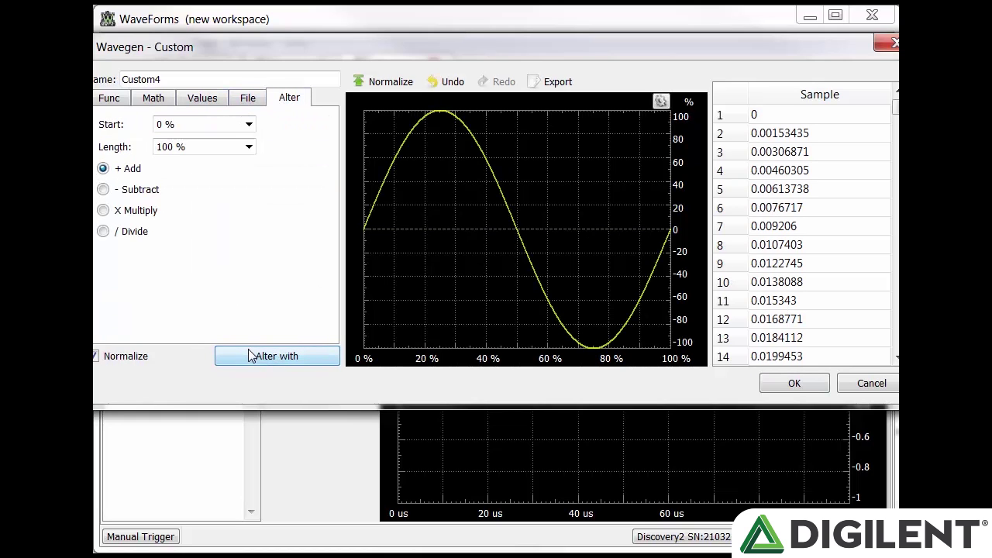
left_click(250, 356)
left_click_drag(159, 172, 243, 172)
key("BackSpace")
double_click(126, 172)
type("6")
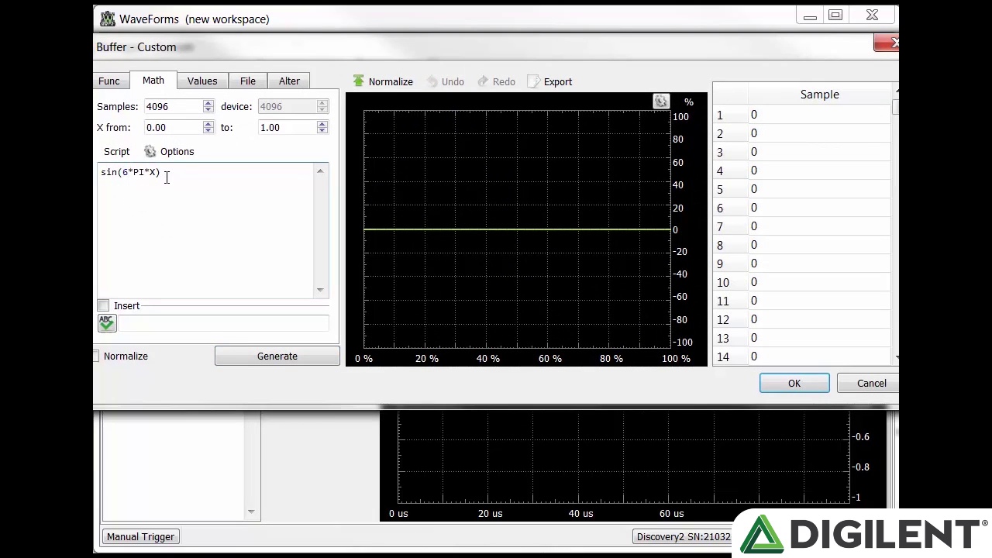
left_click(277, 355)
left_click(795, 383)
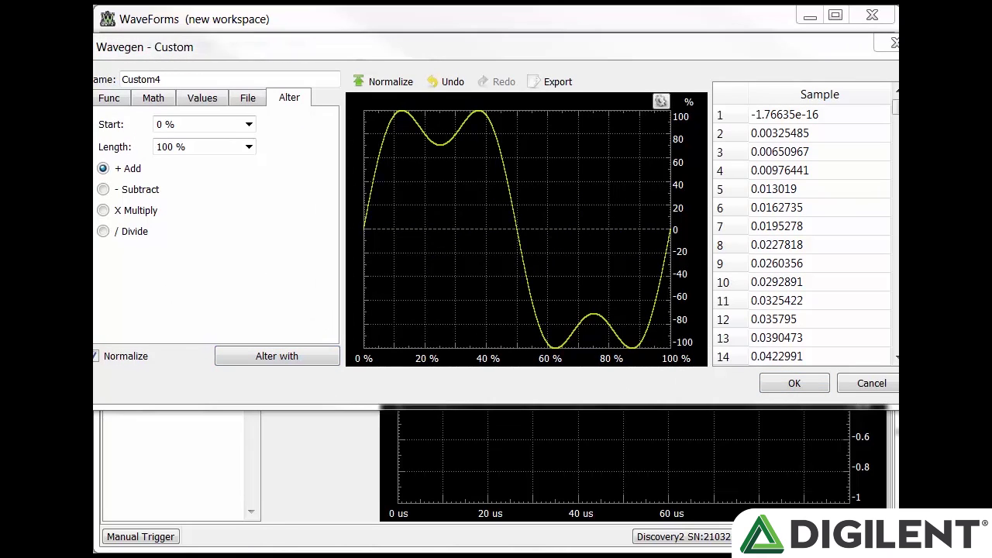
- Add the fifth harmonic, sin(10*PI*X)/5, to the waveform
left_click(277, 356)
left_click_drag(244, 172, 159, 172)
key("BackSpace")
double_click(128, 172)
type("10/5")
left_click(276, 355)
left_click(795, 382)
- Add the seventh harmonic, sin(14*PI*X)/7, to the waveform
left_click(277, 356)
double_click(128, 172)
type("14")
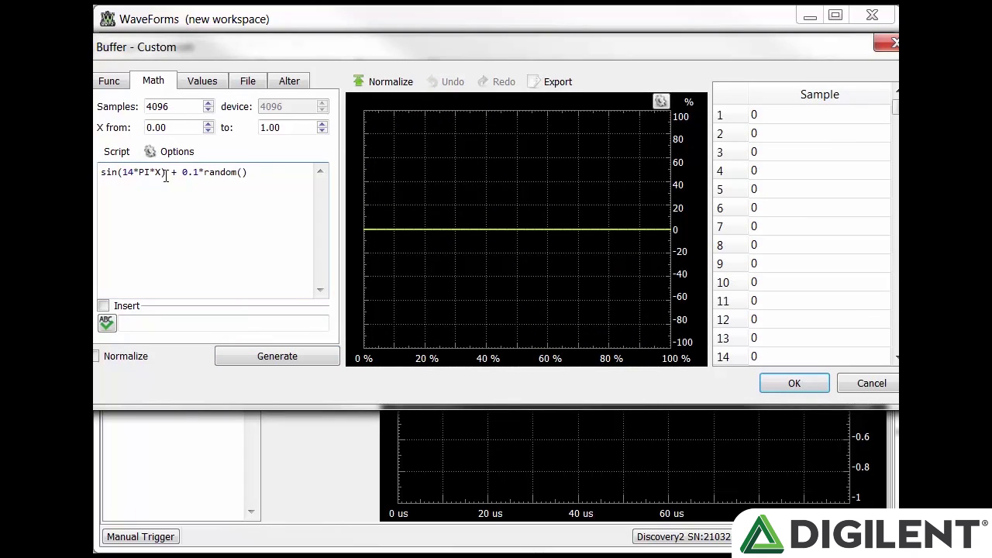
left_click_drag(164, 172, 286, 175)
key("BackSpace")
type("/7")
left_click(276, 355)
left_click(794, 383)
- Add the ninth harmonic with frequency factor 18 to the waveform
left_click(277, 356)
left_click_drag(161, 172, 256, 175)
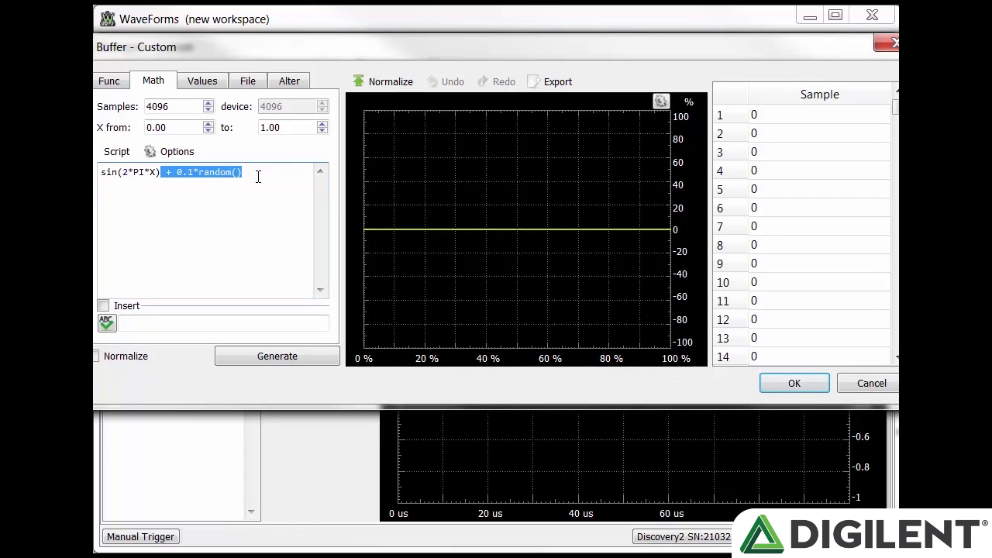
key("BackSpace")
left_click(128, 172)
key("BackSpace")
type("18*PI*X)/9")
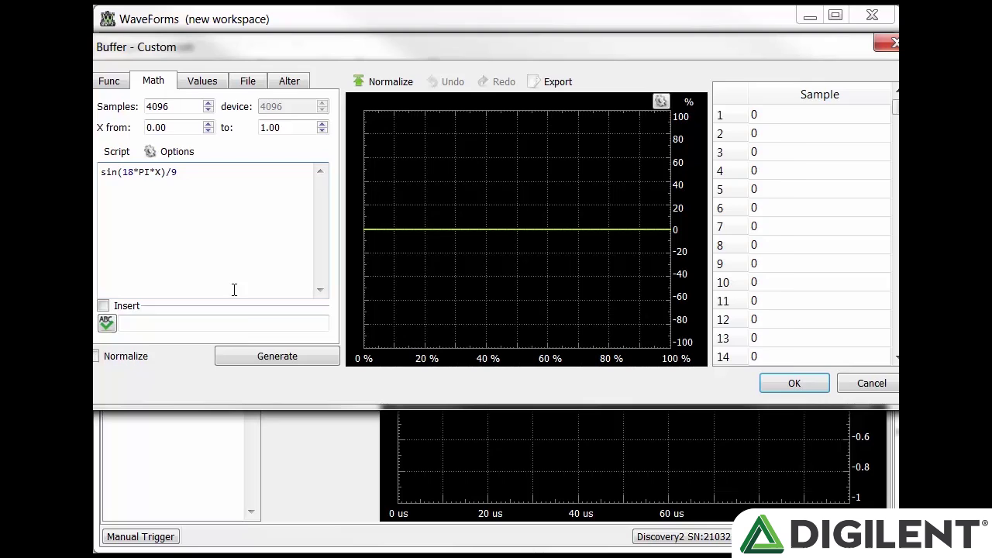
left_click(277, 356)
left_click(792, 383)
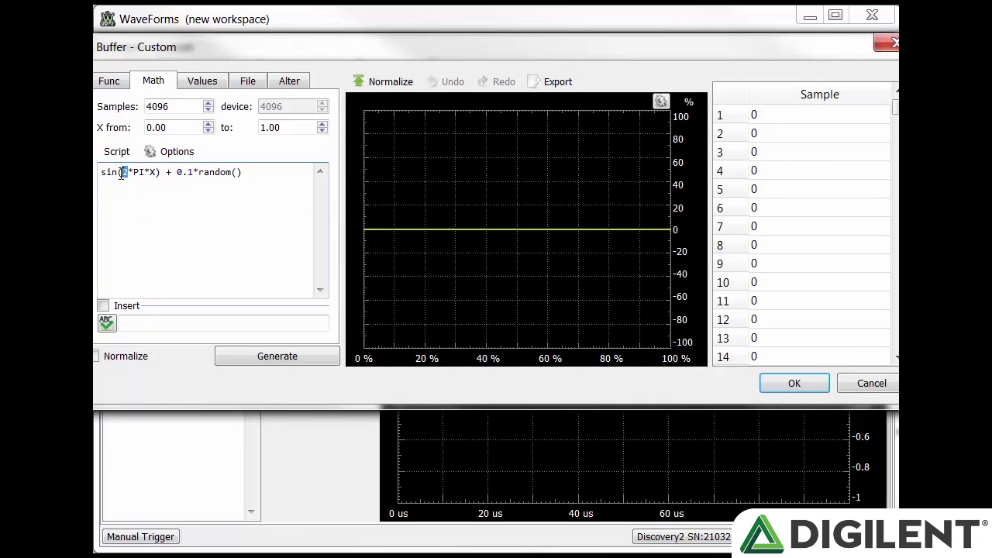
- Add the eleventh and thirteenth harmonics, then start the next with frequency factor 30
left_click_drag(166, 172, 328, 171)
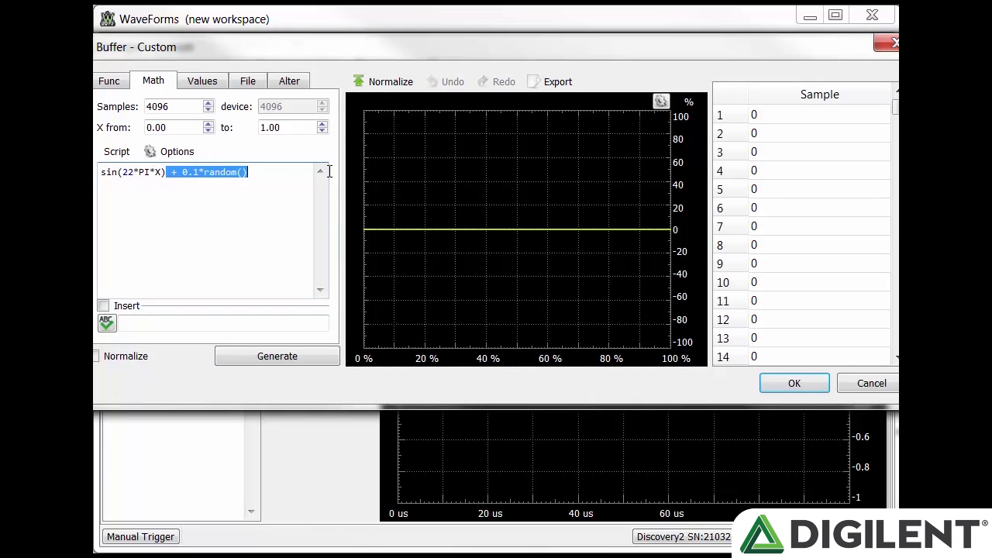
key("BackSpace")
left_click(276, 356)
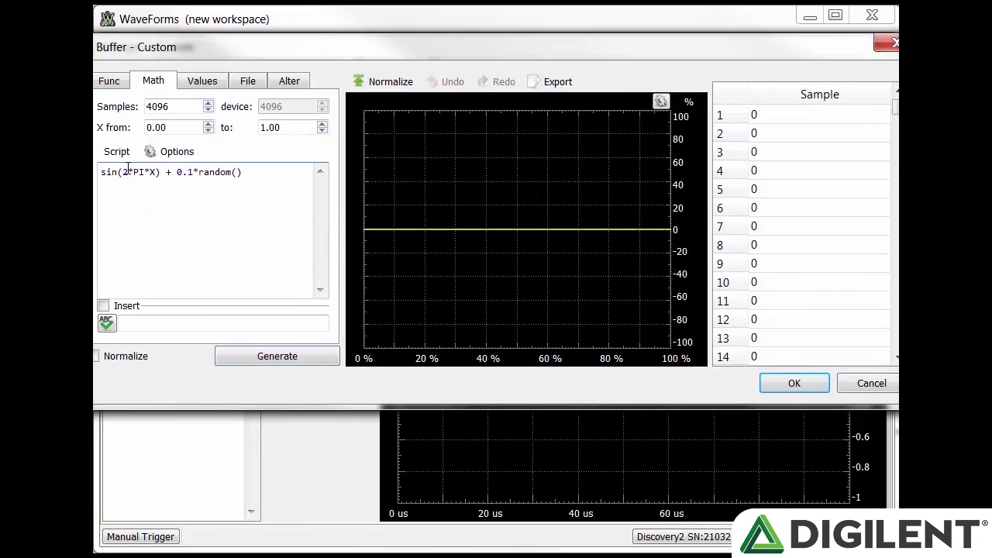
type("6")
left_click_drag(166, 172, 281, 171)
type("/13")
left_click(276, 355)
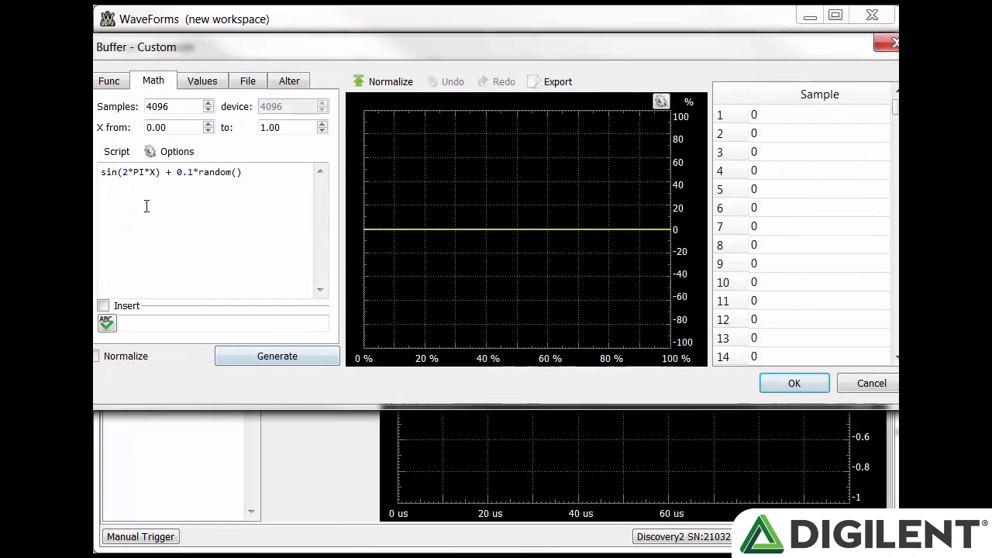
left_click_drag(166, 172, 302, 173)
type("/S")
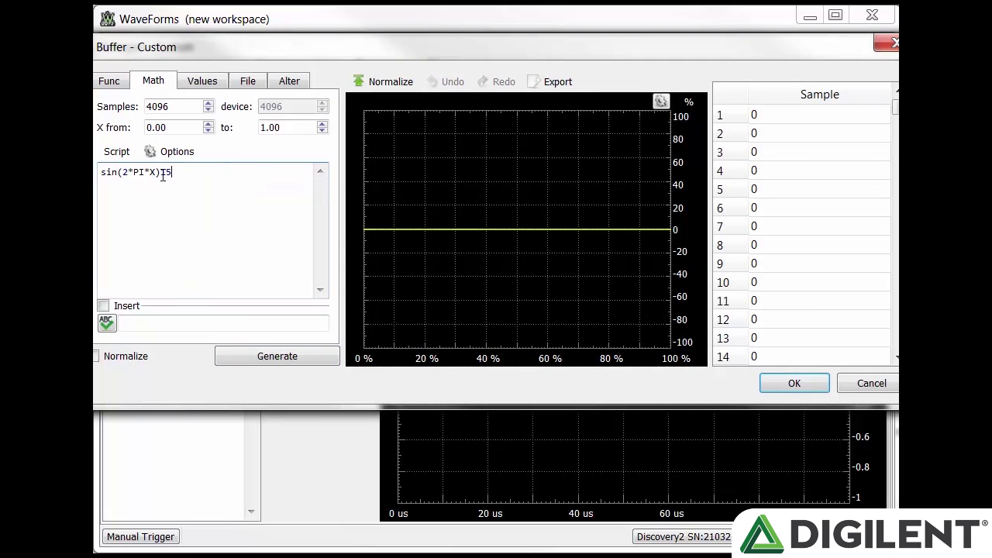
type("5")
double_click(122, 172)
type("30")
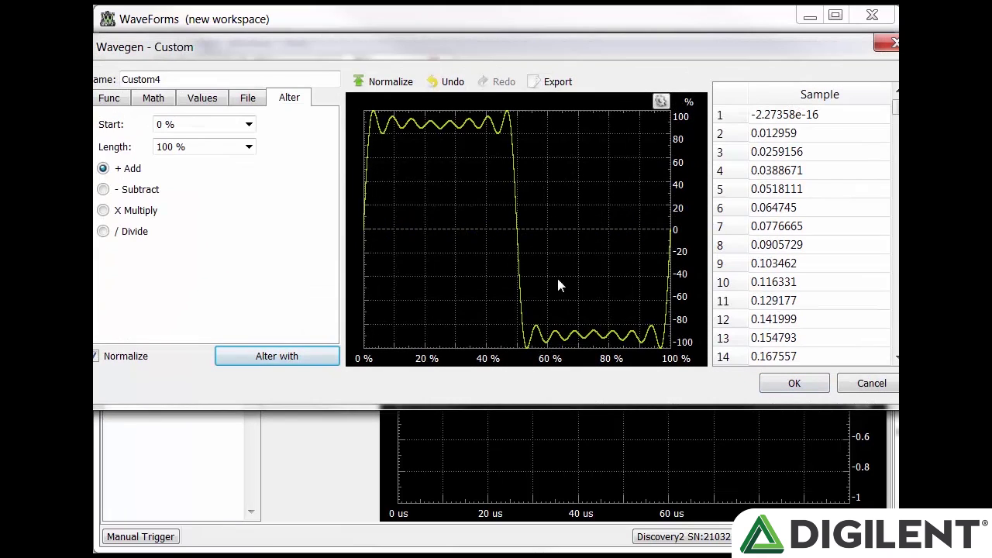
- Save Custom4, then sketch a new Custom5 as a rising stroke and a dip from about -60%
left_click(777, 383)
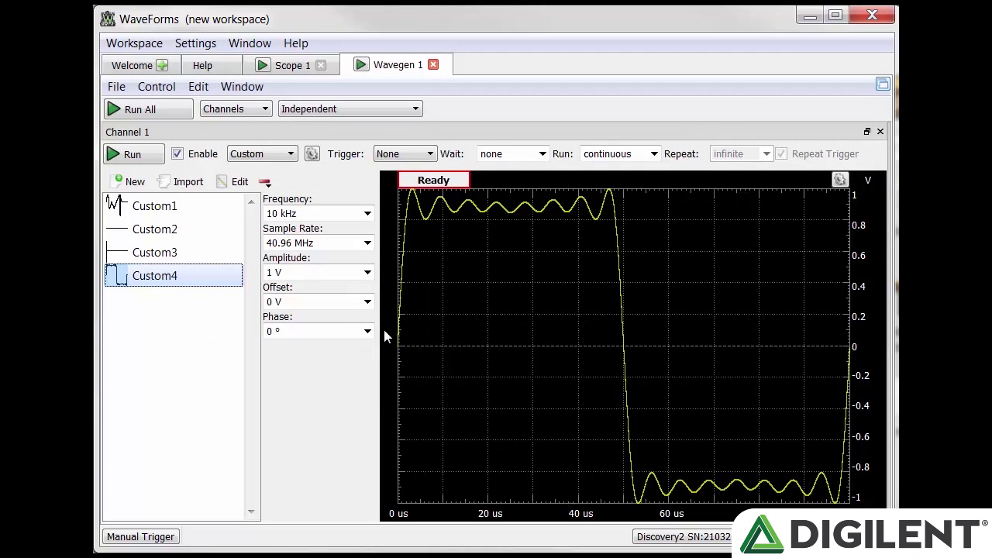
left_click(129, 175)
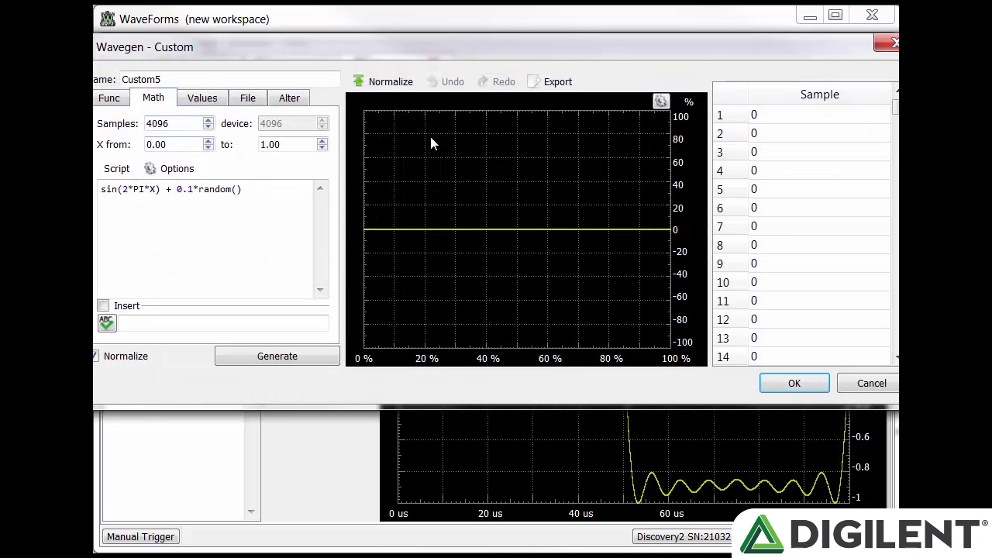
mouse_move(428, 174)
left_mouse_down()
mouse_move(455, 149)
mouse_move(535, 233)
left_mouse_up()
left_click_drag(563, 302, 612, 235)
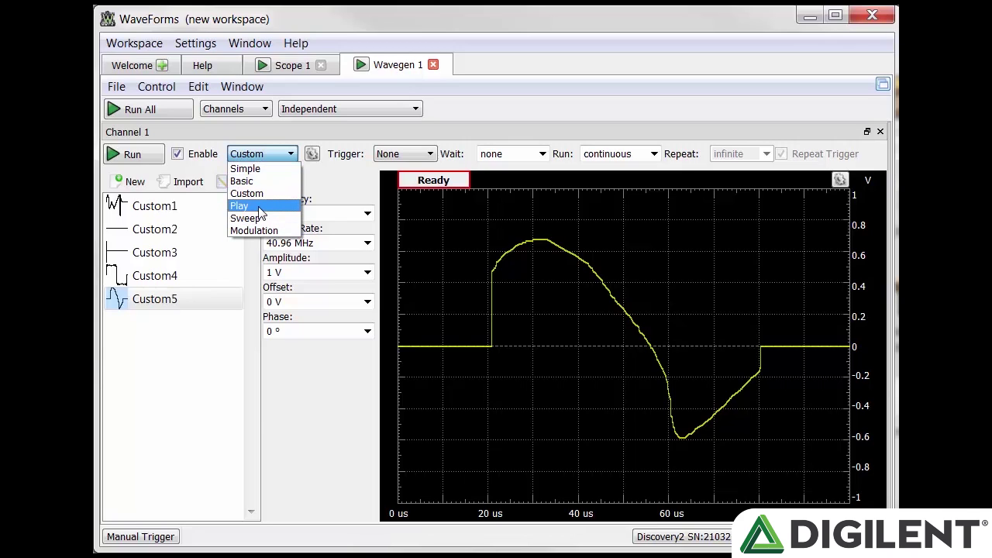
left_click(262, 206)
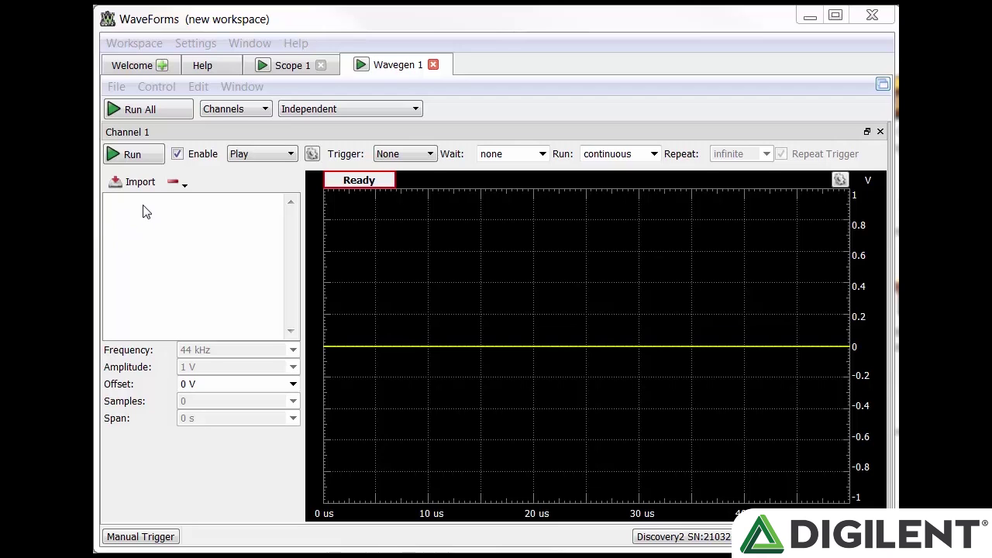
- Import bensound-energy.mp3 from Downloads after searching for 'be'
left_click(136, 184)
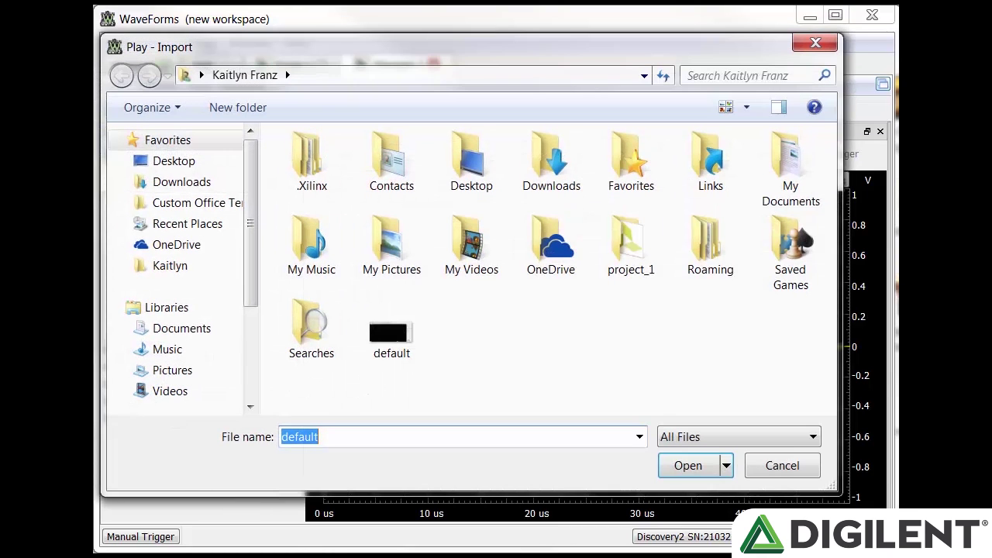
left_click(194, 182)
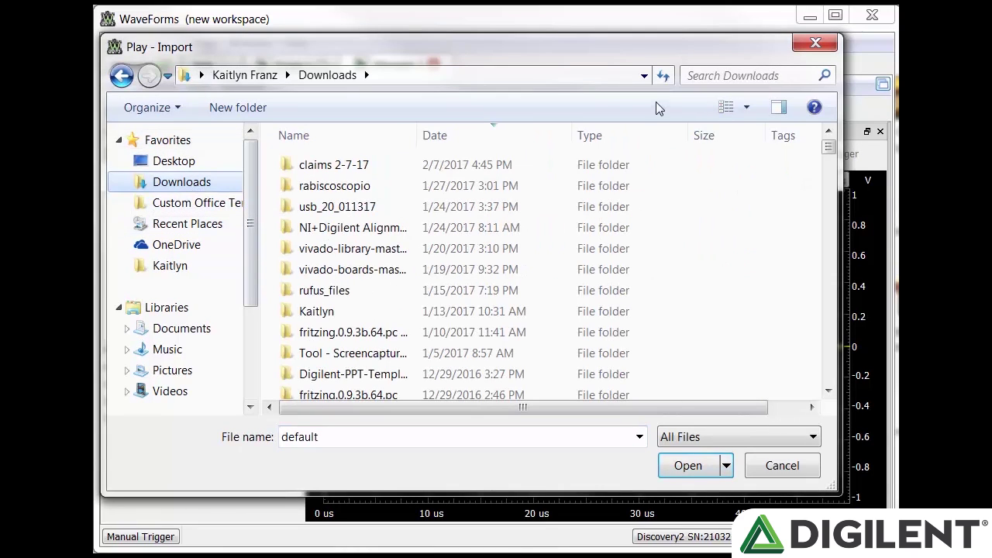
left_click(693, 72)
type("bensound")
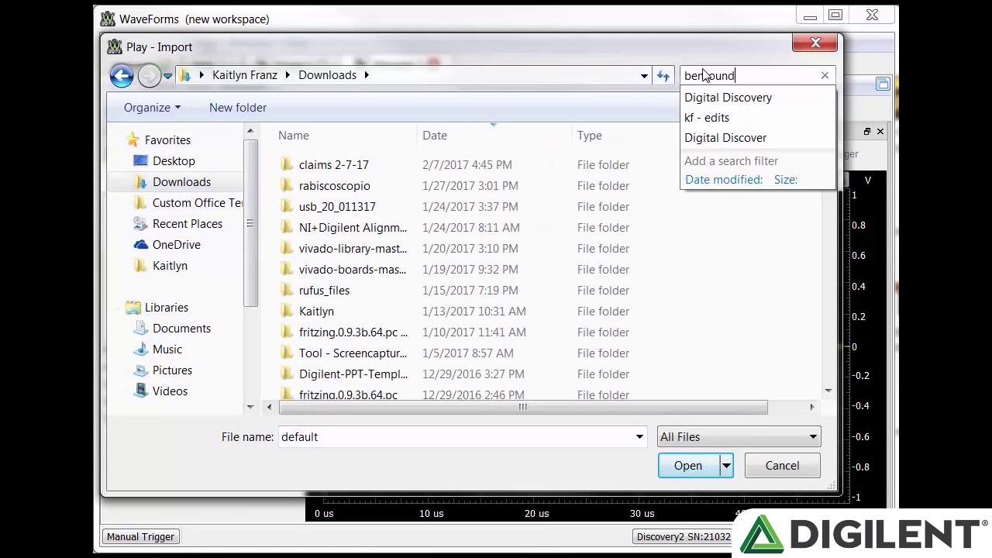
double_click(285, 185)
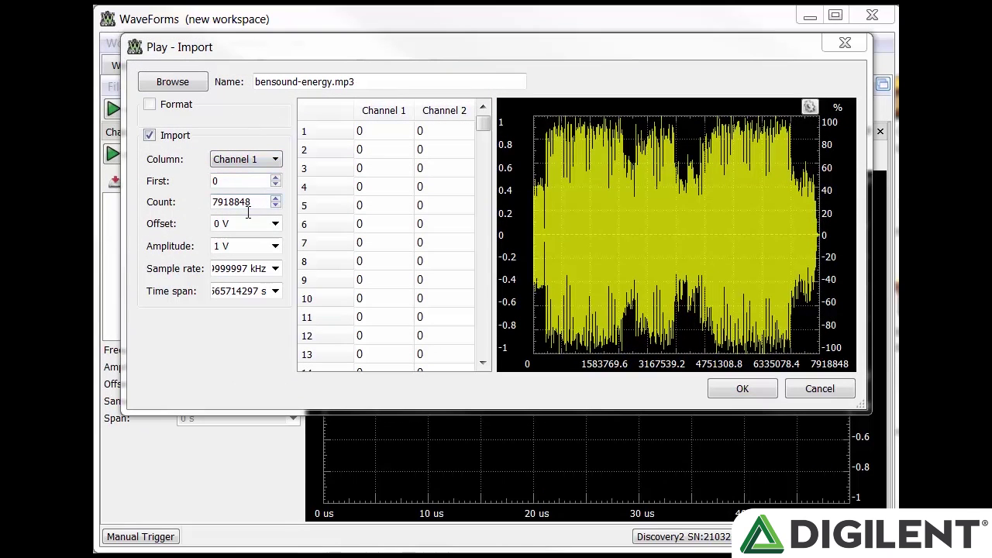
- Leave Offset at 0 V and Amplitude at 1 V, then confirm the mp3 import
left_click(275, 223)
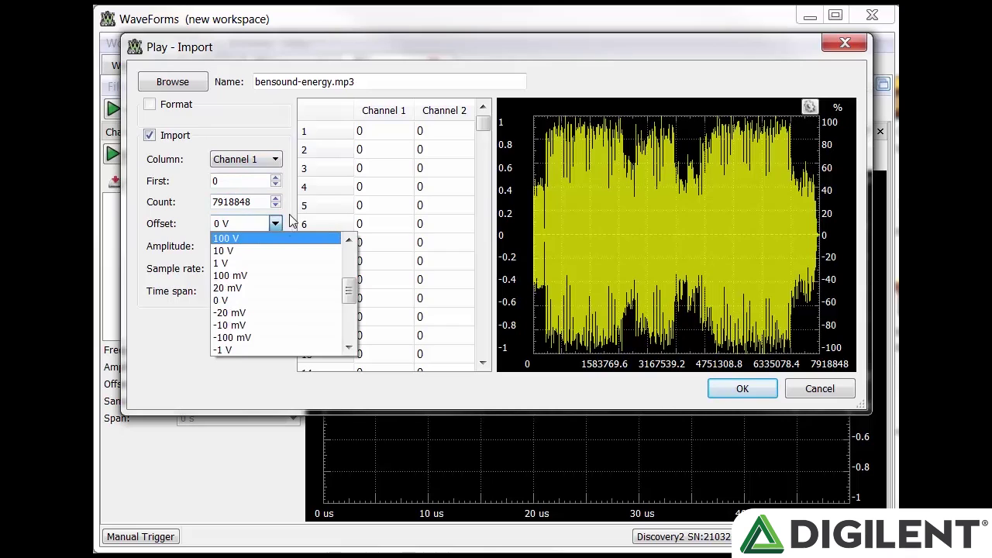
left_click(275, 223)
left_click(275, 245)
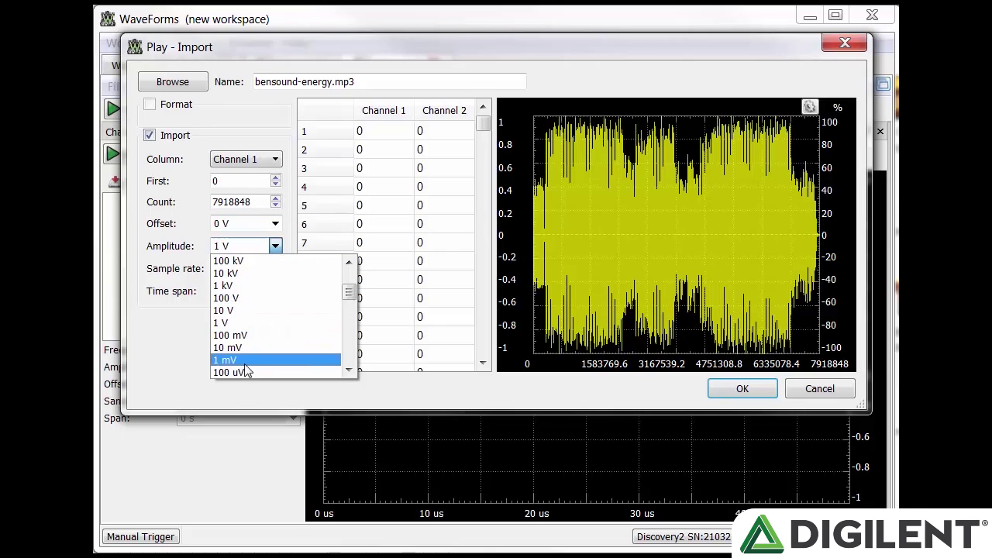
left_click(259, 312)
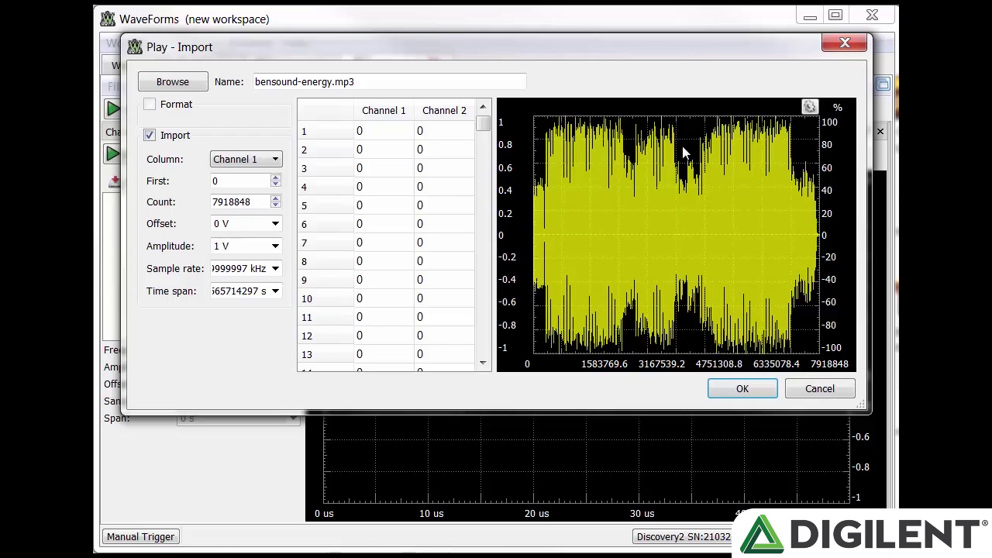
left_click(742, 389)
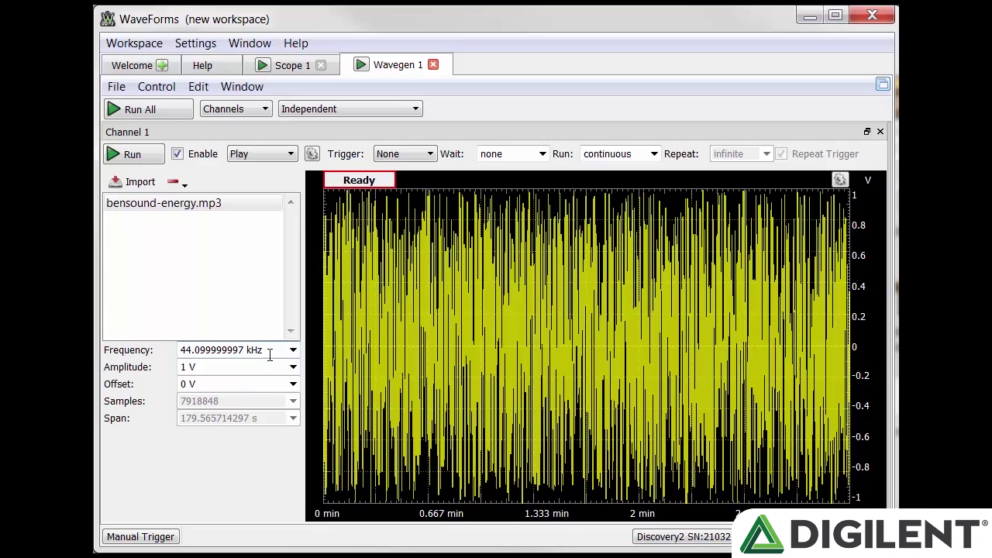
- Set playback frequency to 5 kHz, amplitude to 2 V and offset to 10 mV
left_click(293, 349)
left_click(235, 422)
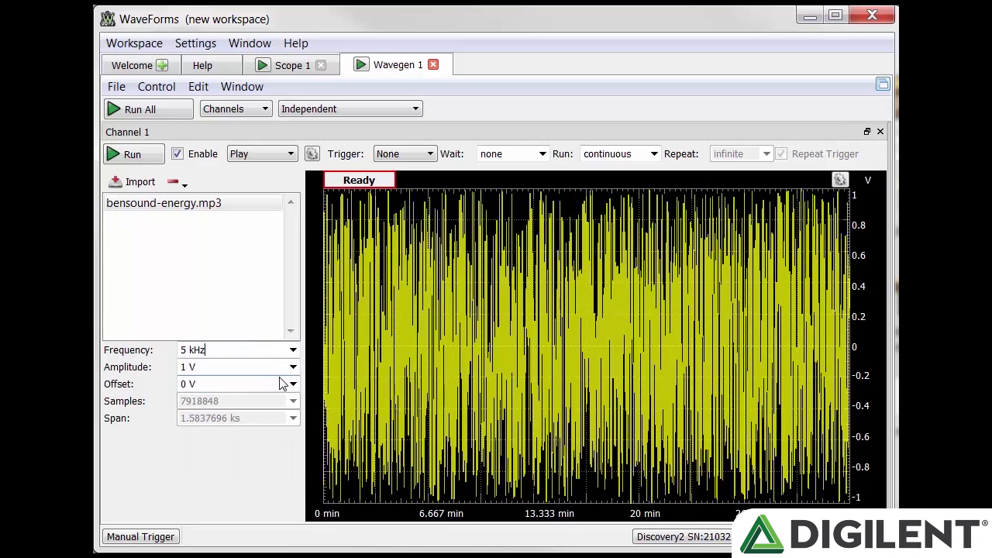
left_click(293, 368)
left_click(246, 380)
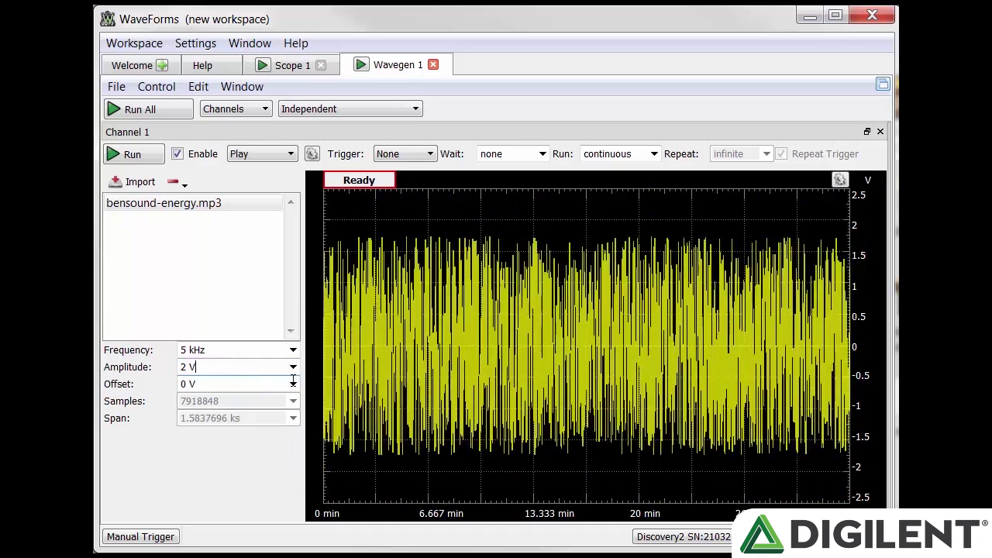
left_click(293, 383)
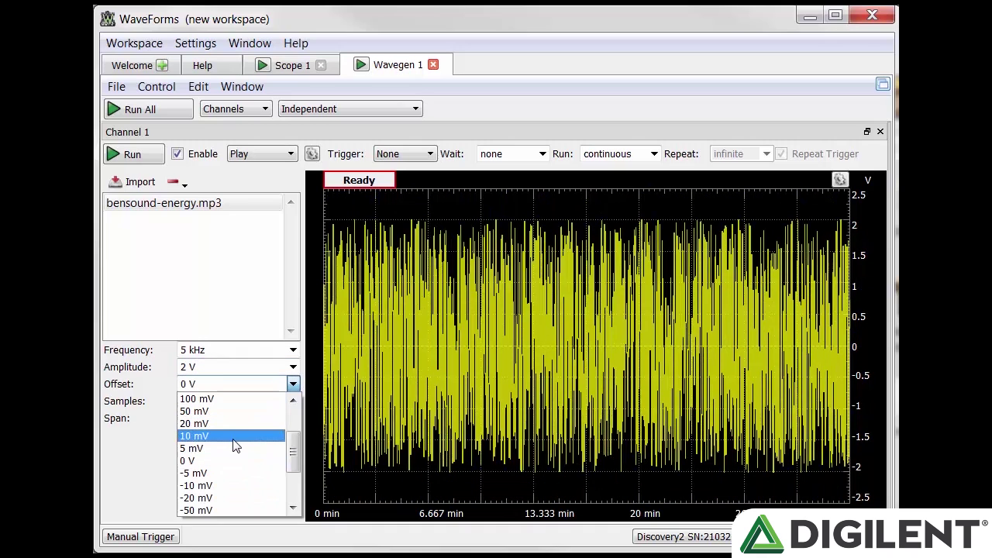
left_click(234, 440)
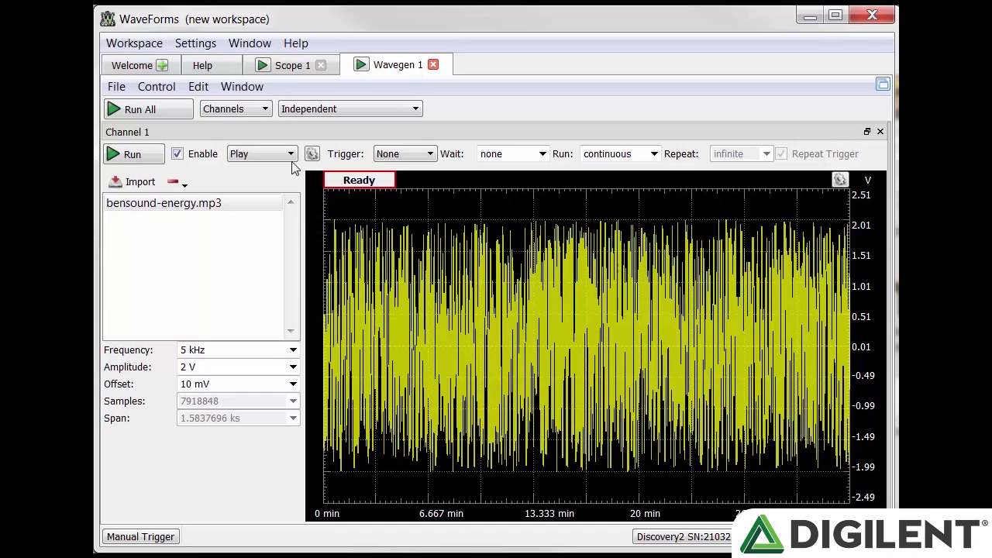
- Play the mp3 briefly, stop it, and show the Remove/Clear options
left_click(155, 154)
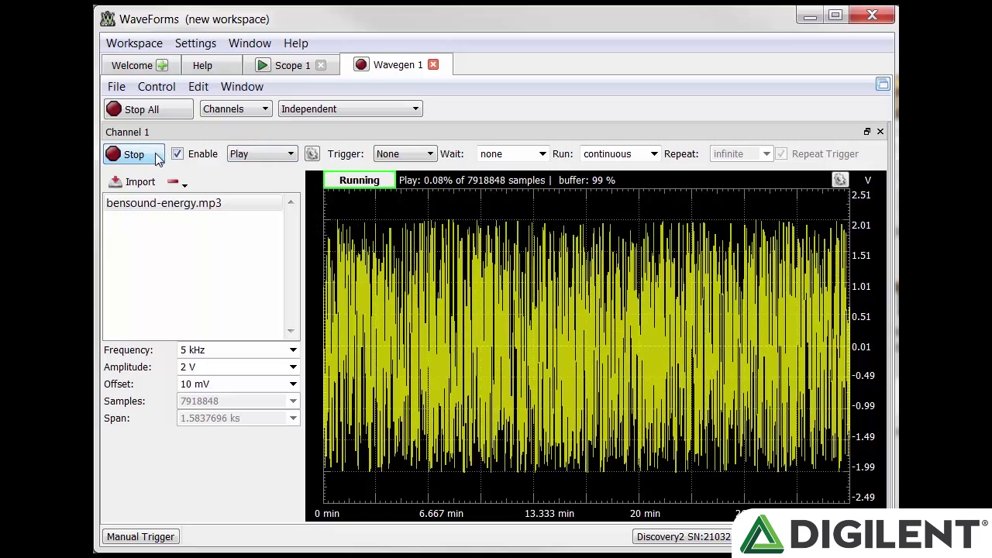
left_click(155, 153)
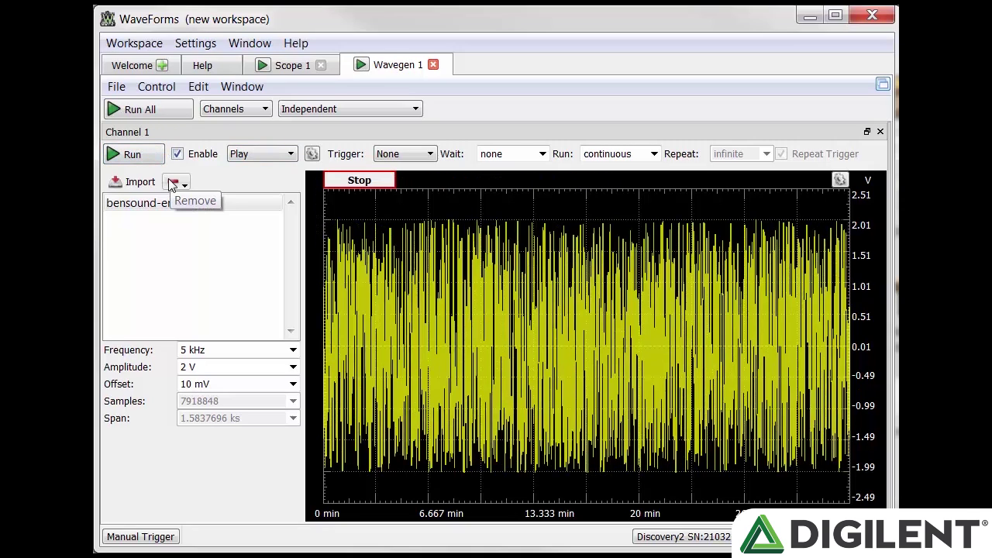
left_click(178, 185)
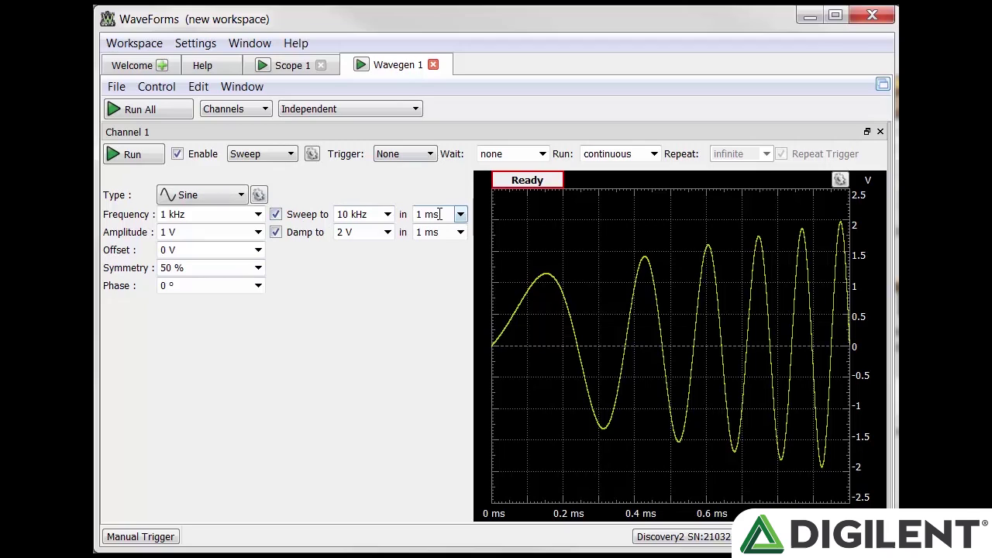
- Keep the sweep to 10 kHz in 1 ms and damp to 2 V, then run it
left_click(388, 214)
scroll(402, 303, "up", 2)
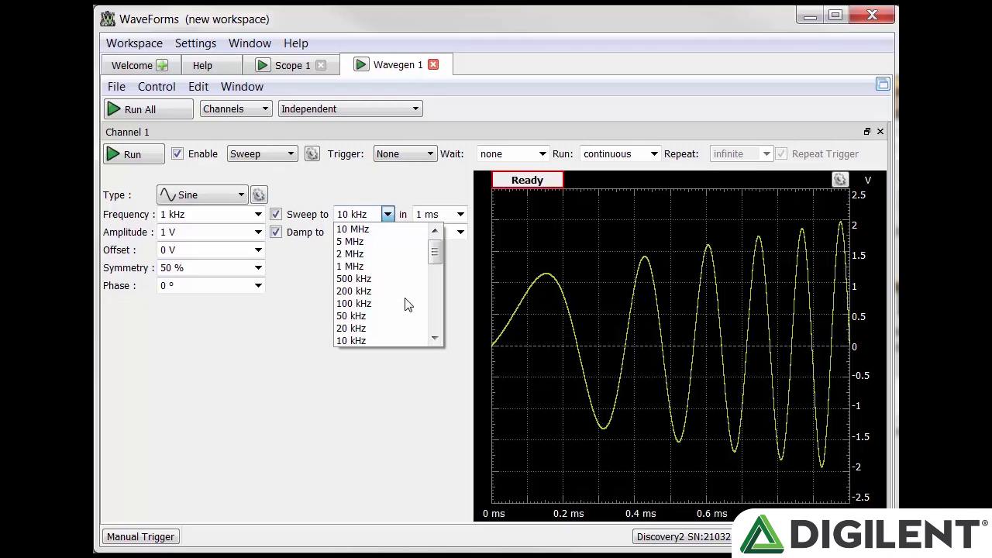
scroll(403, 303, "down", 5)
left_click(387, 214)
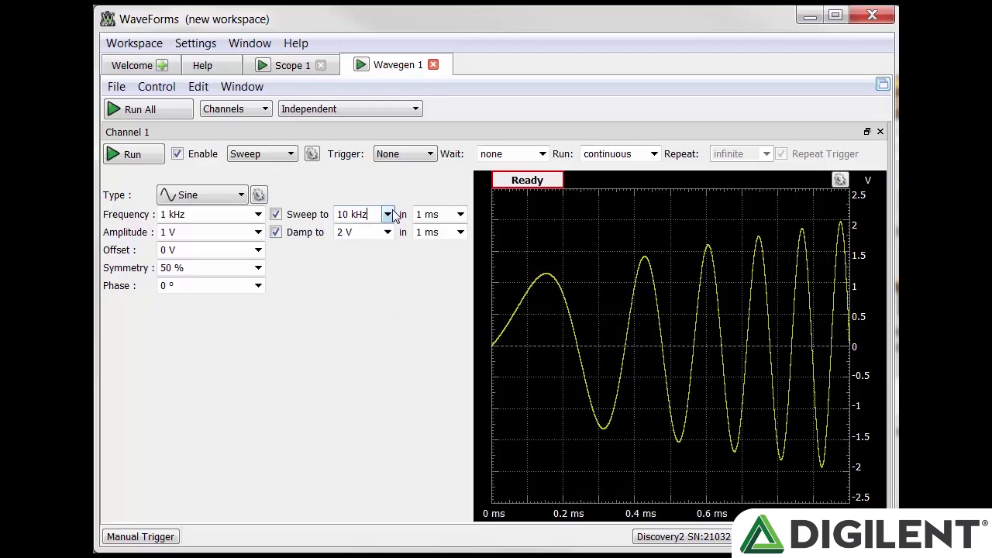
left_click(460, 214)
scroll(459, 247, "up", 5)
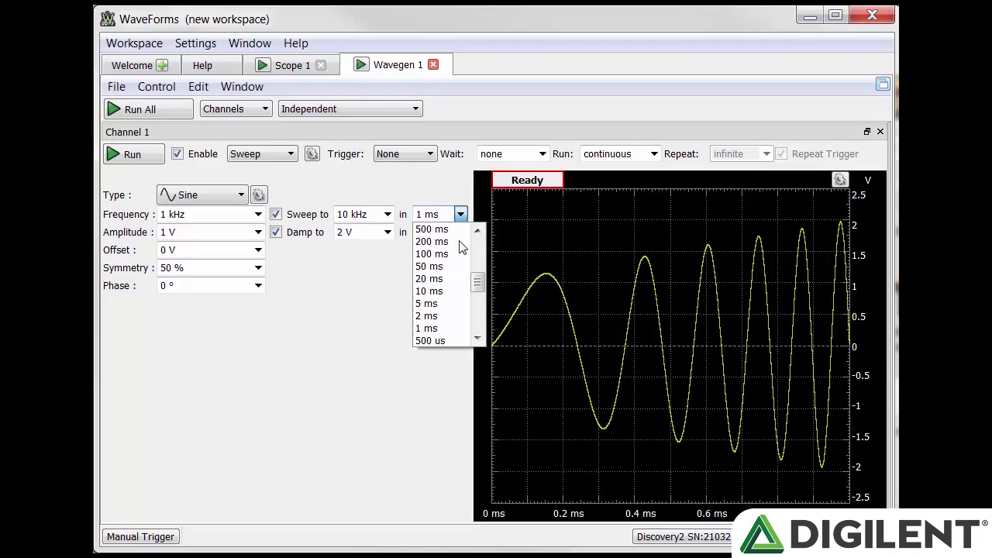
left_click(389, 245)
left_click(388, 232)
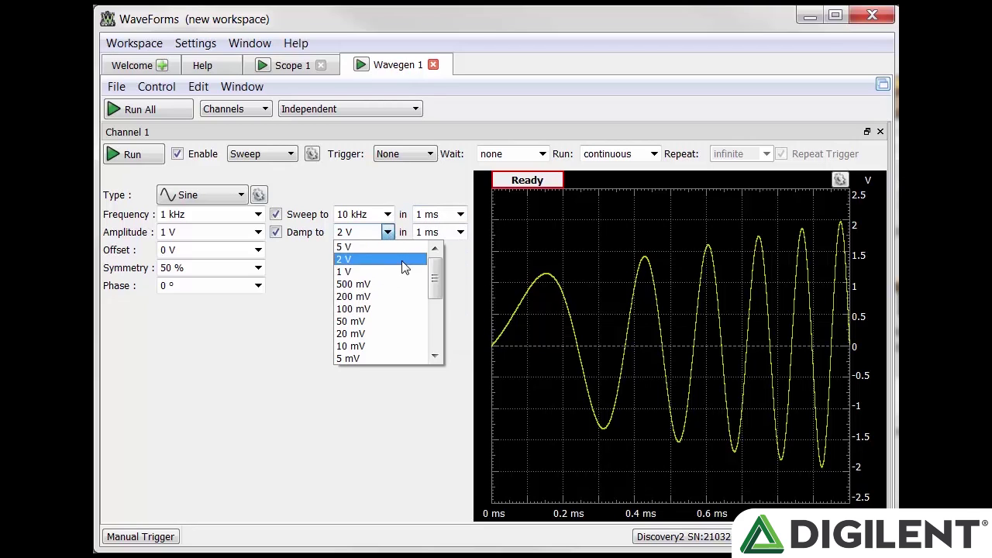
scroll(404, 263, "down", 4)
scroll(403, 265, "up", 4)
left_click(388, 232)
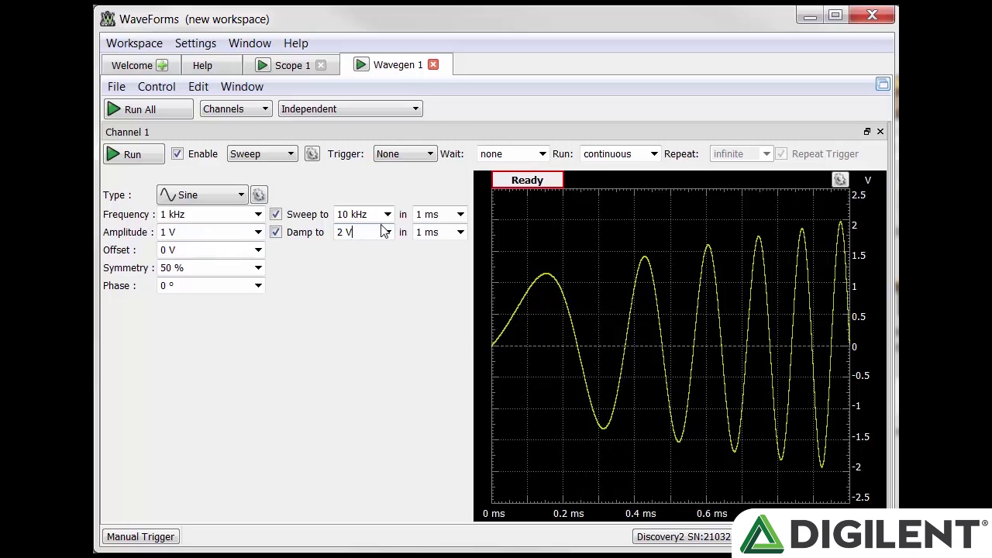
left_click(116, 155)
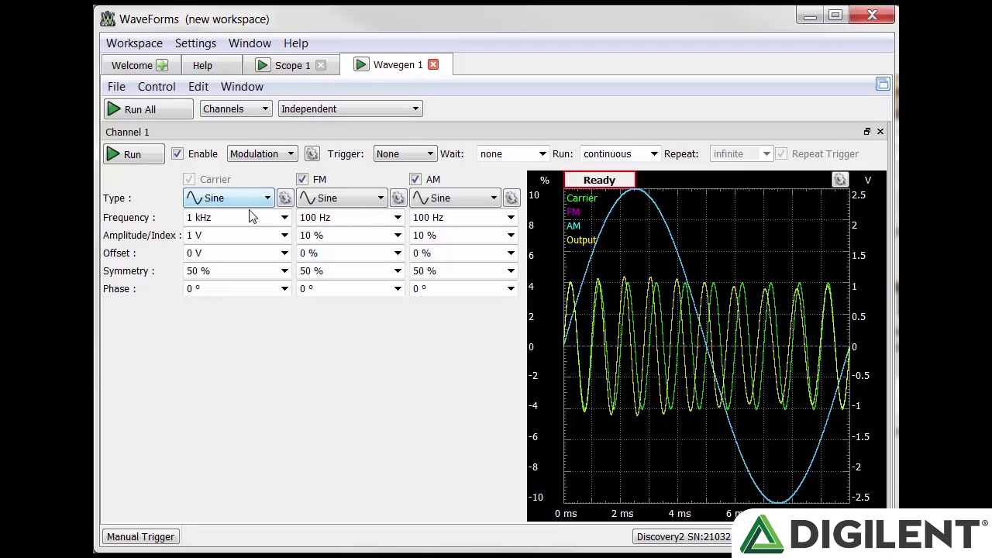
- Keep the carrier frequency at 1 kHz and set the carrier amplitude to 2 V
left_click(284, 217)
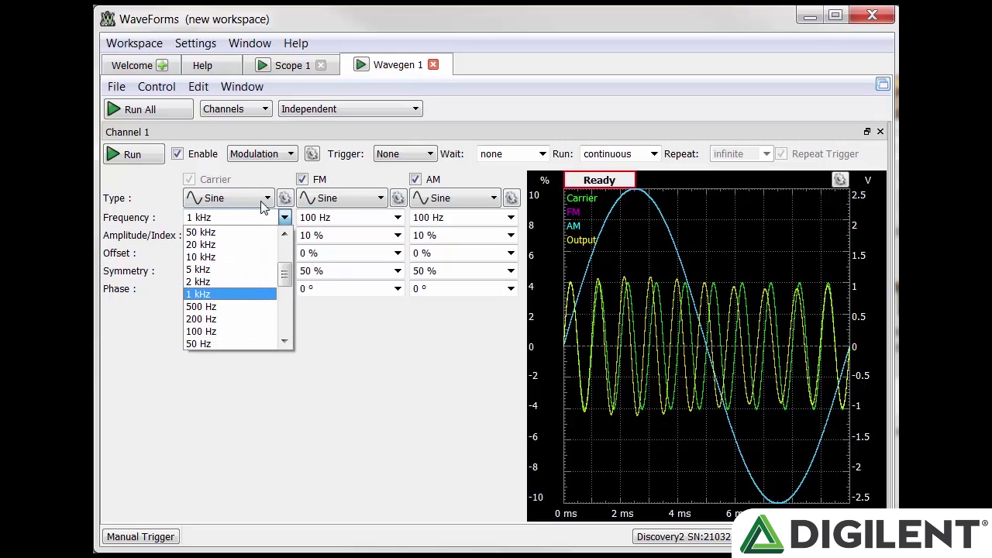
scroll(261, 286, "up", 2)
scroll(263, 287, "down", 3)
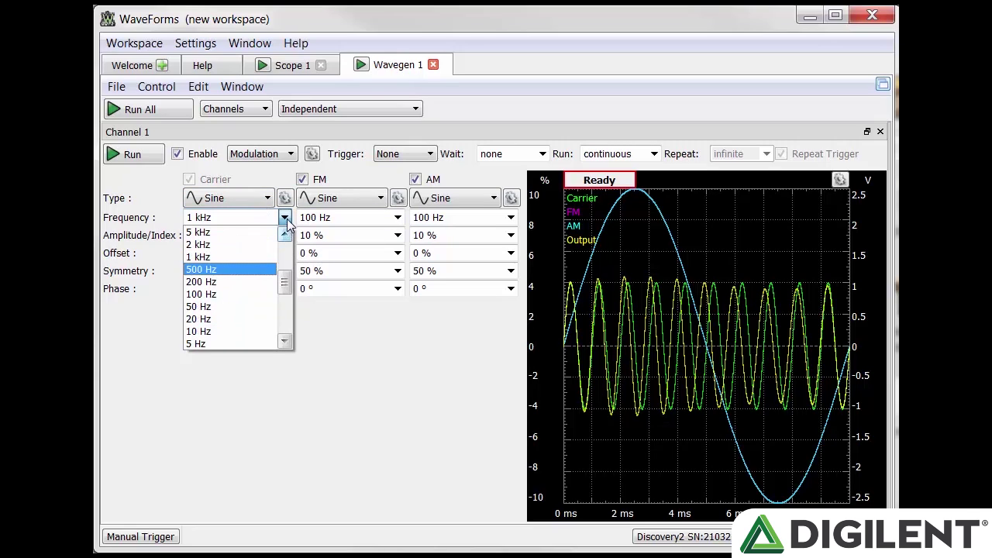
left_click(285, 219)
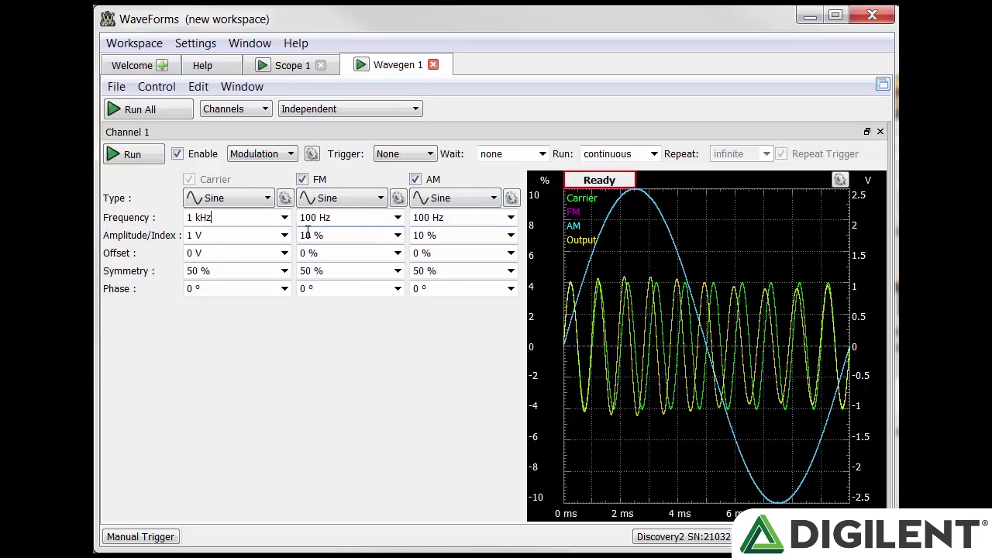
left_click(285, 234)
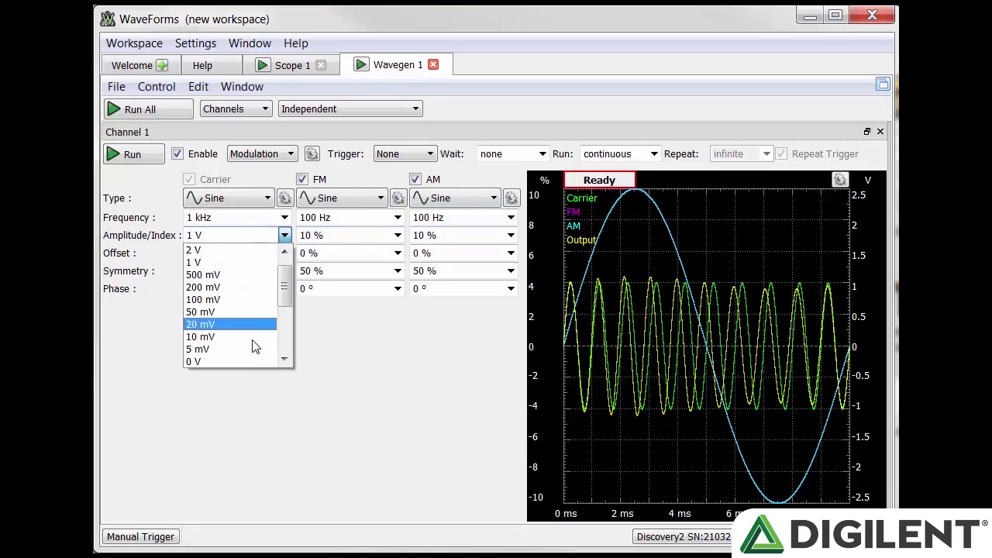
scroll(259, 280, "up", 1)
left_click(235, 263)
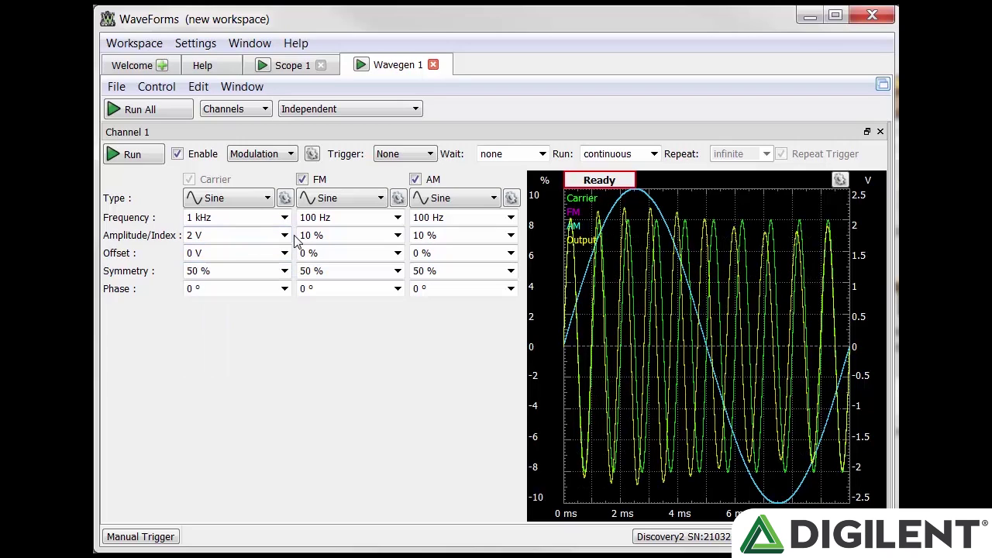
- Set both the FM index and the AM index to 5 %
left_click(397, 235)
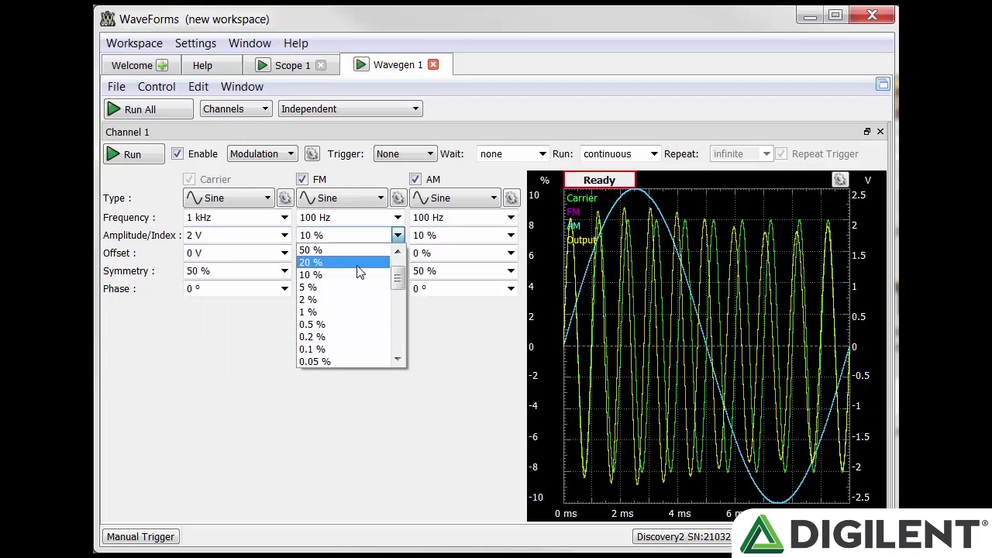
left_click(348, 285)
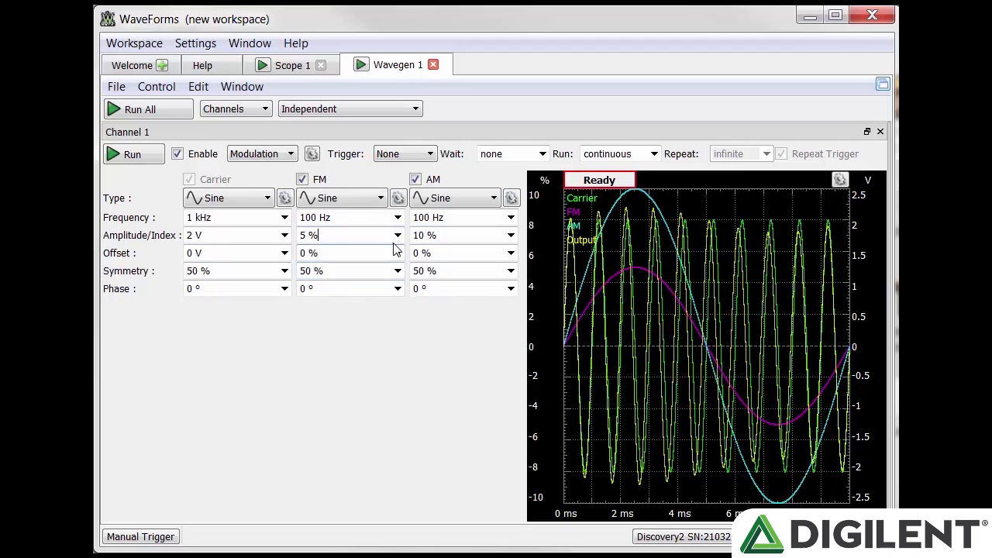
left_click(511, 235)
left_click(488, 288)
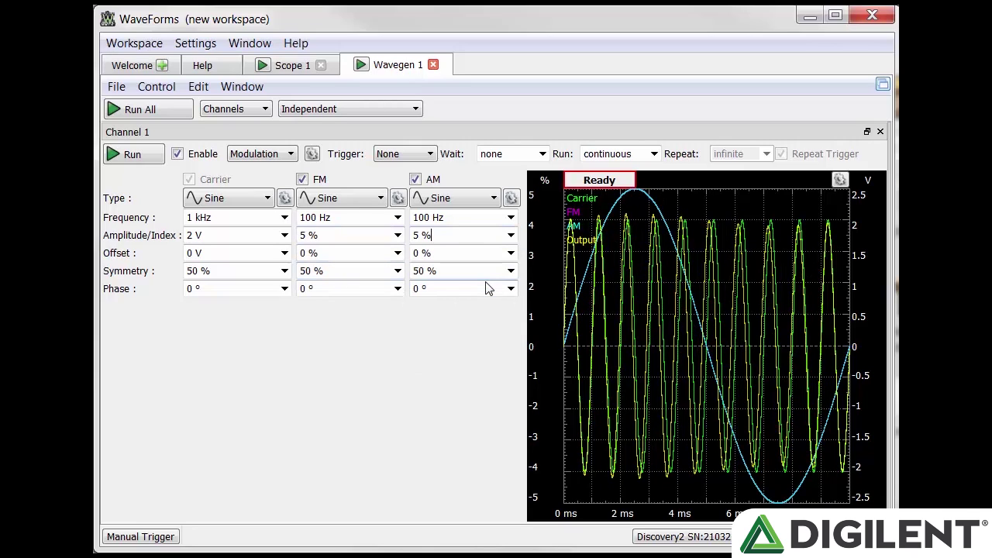
- Give the carrier 5 mV offset, 65 % symmetry and 90° phase, then run the output
left_click(285, 253)
scroll(285, 259, "down", 1)
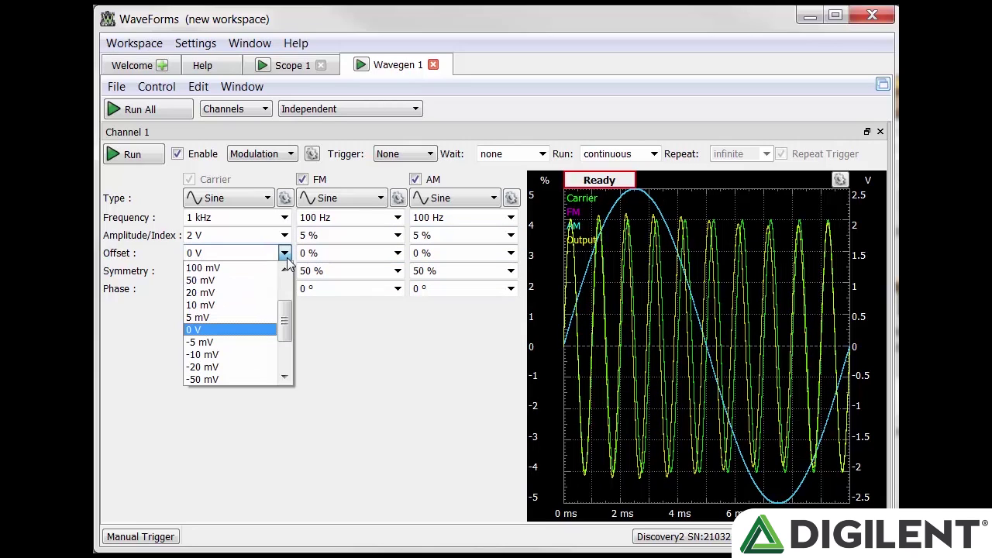
left_click(272, 319)
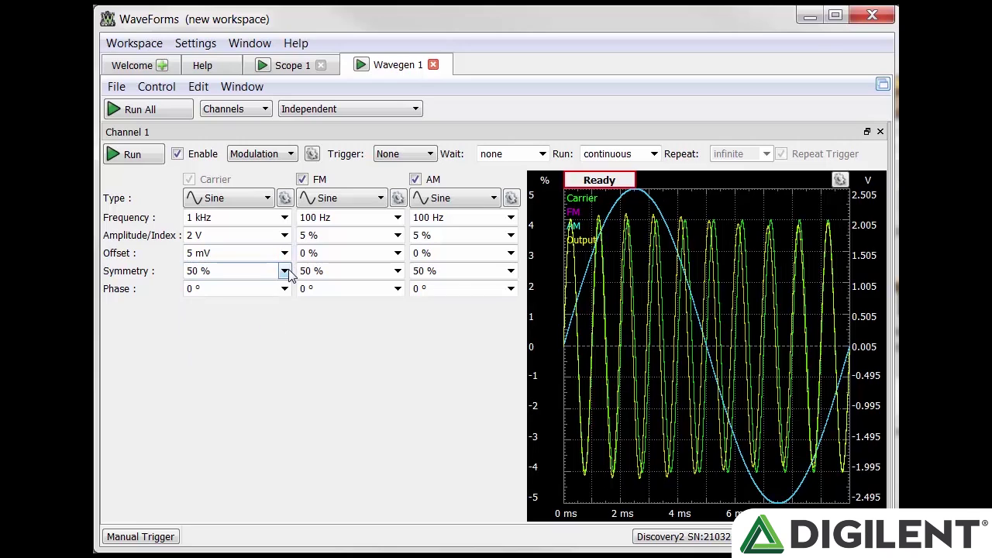
left_click(284, 271)
left_click(274, 307)
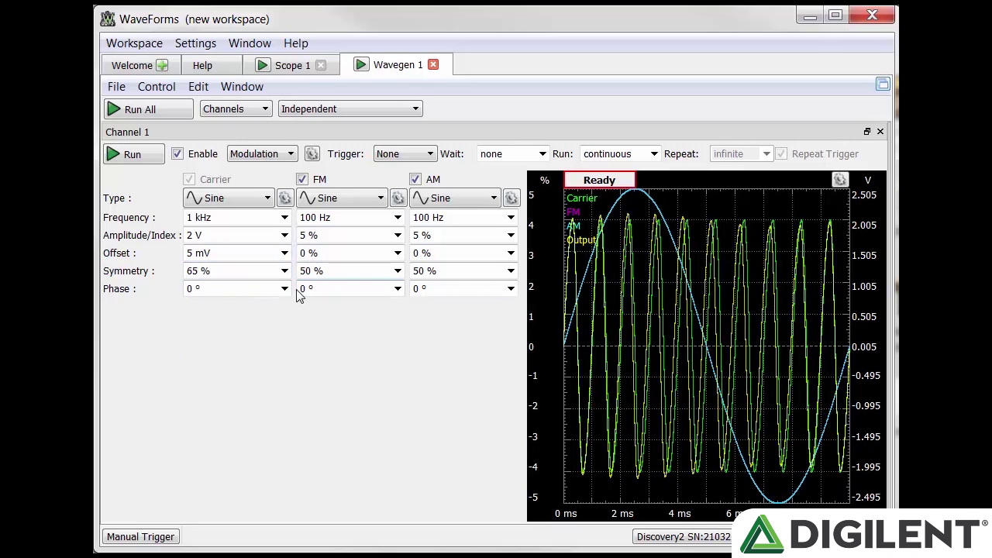
left_click(285, 288)
left_click(240, 344)
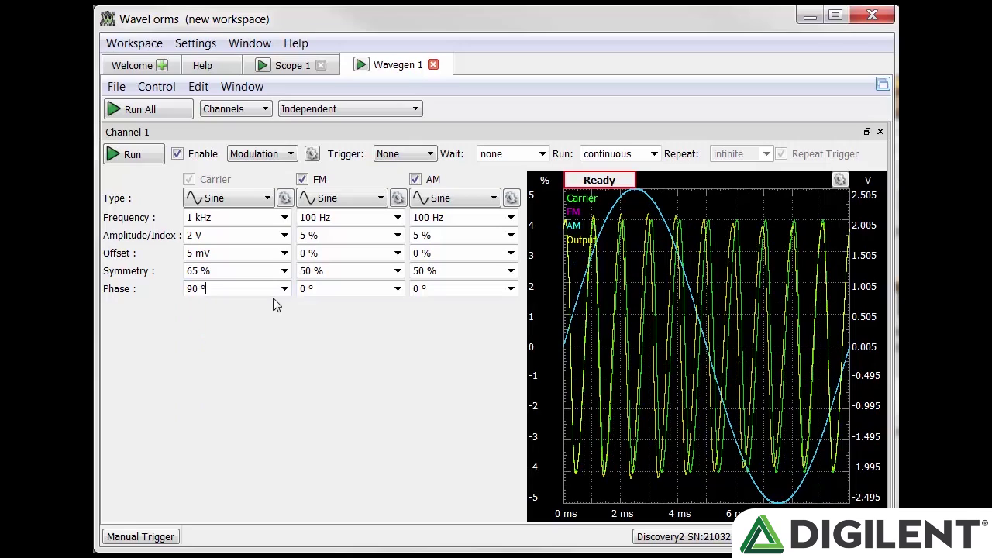
left_click(121, 156)
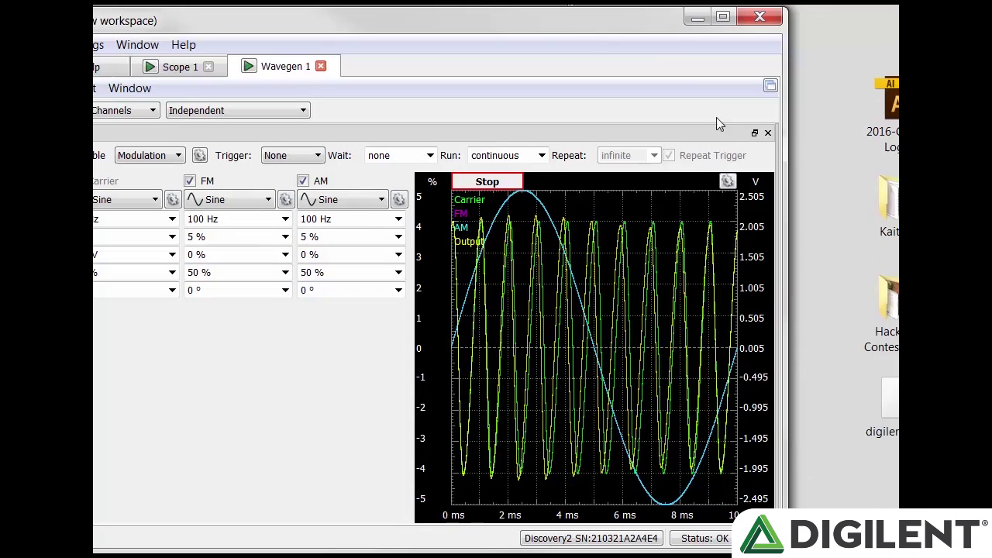
- Add a default plot label, drag it to mid-plot, then clear all labels
left_click(840, 180)
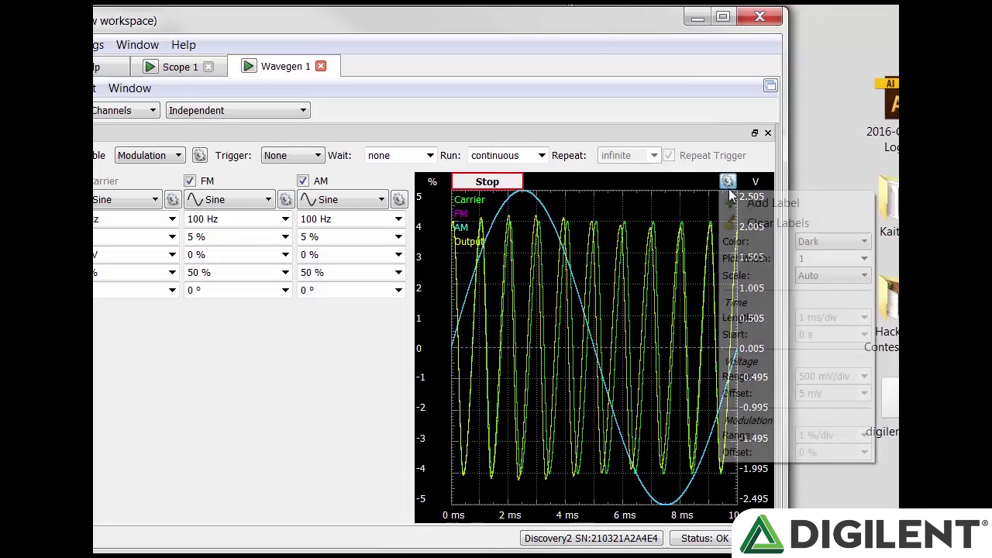
left_click(781, 208)
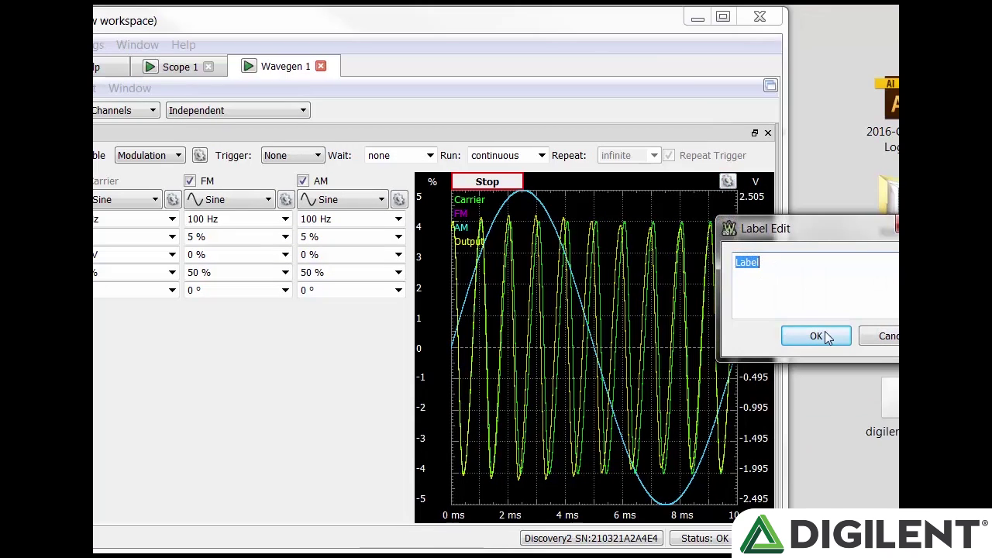
left_click(822, 336)
left_click_drag(728, 225, 618, 257)
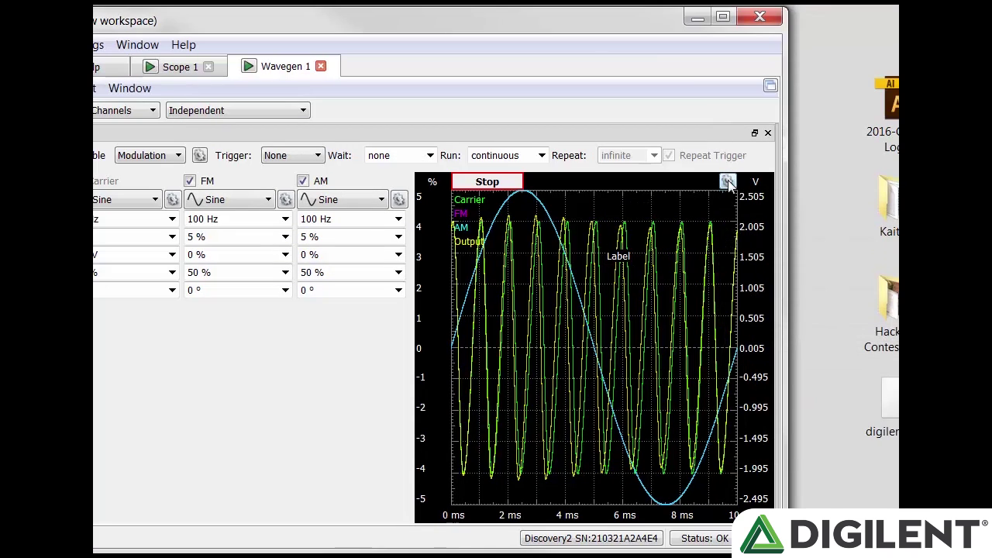
left_click(727, 181)
left_click(755, 223)
- Switch the plot colour to Light and back to Dark, then shift the window right
left_click(727, 181)
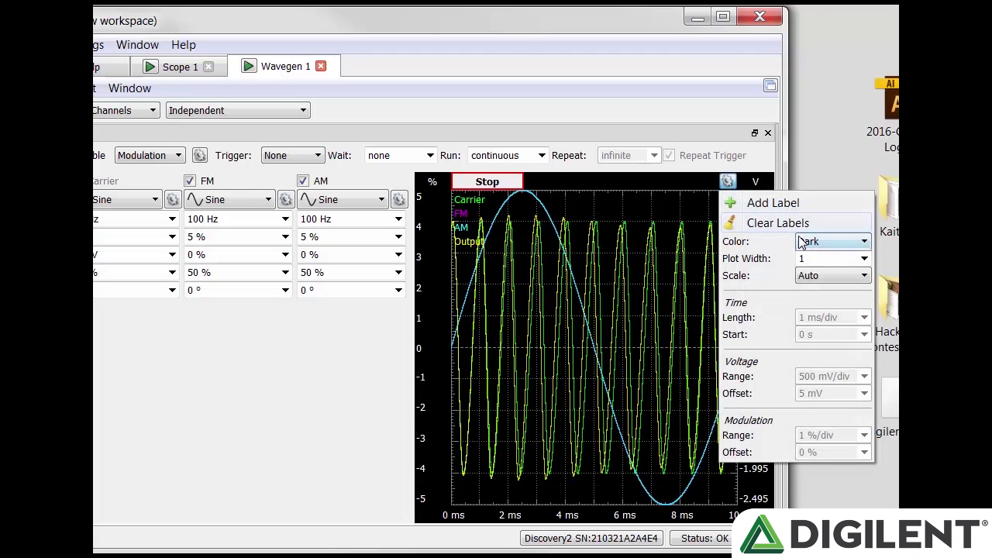
left_click(833, 241)
left_click(808, 256)
left_click(822, 242)
left_click(810, 269)
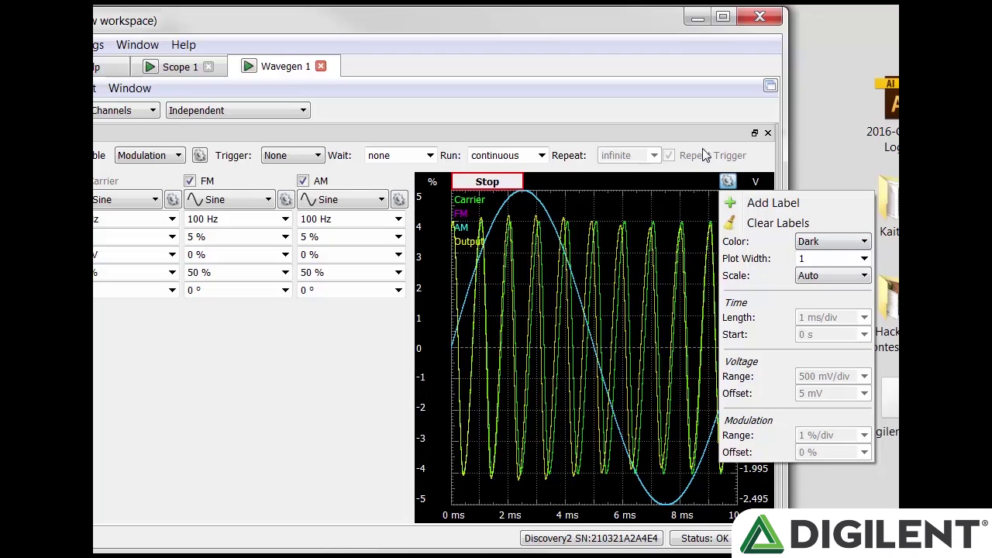
left_click_drag(595, 22, 707, 22)
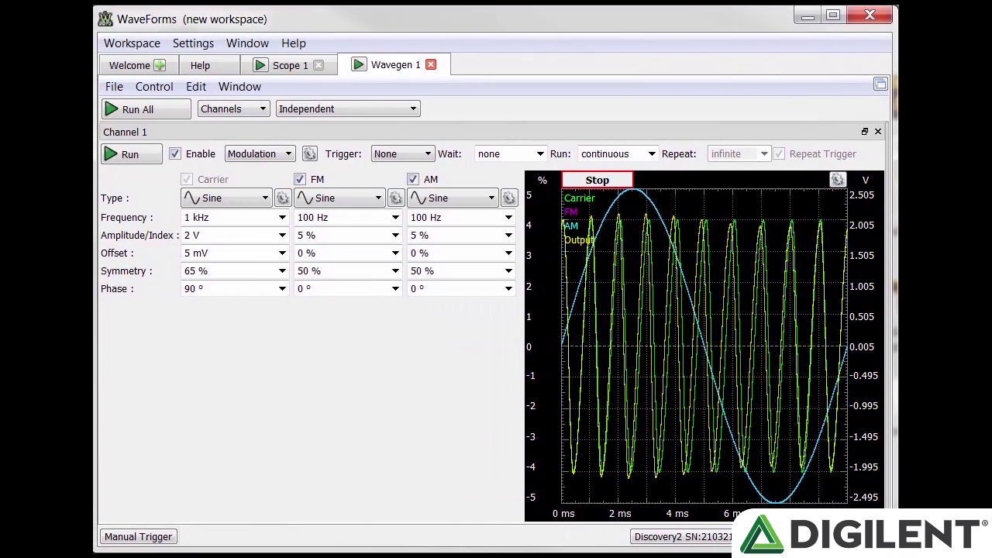